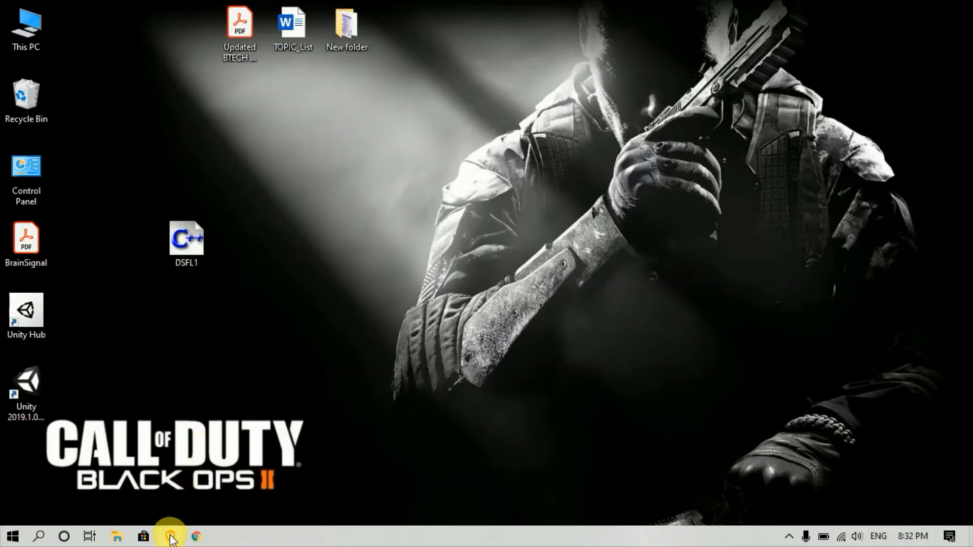
- Launch Brave, search Google for 'github', and open github.com from the results
{"action": "left_click", "coordinate": [170, 538]}
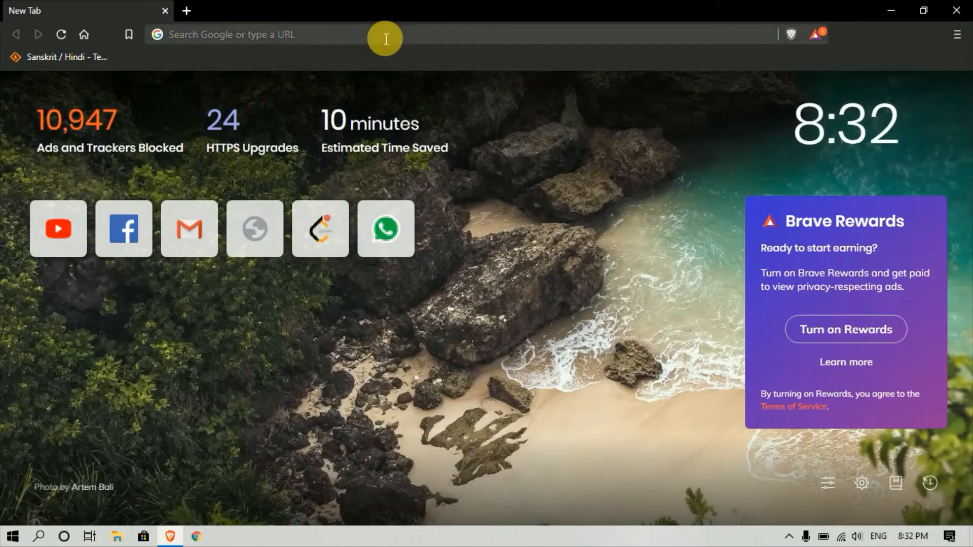
{"action": "left_click", "coordinate": [385, 41]}
{"action": "type", "text": "github"}
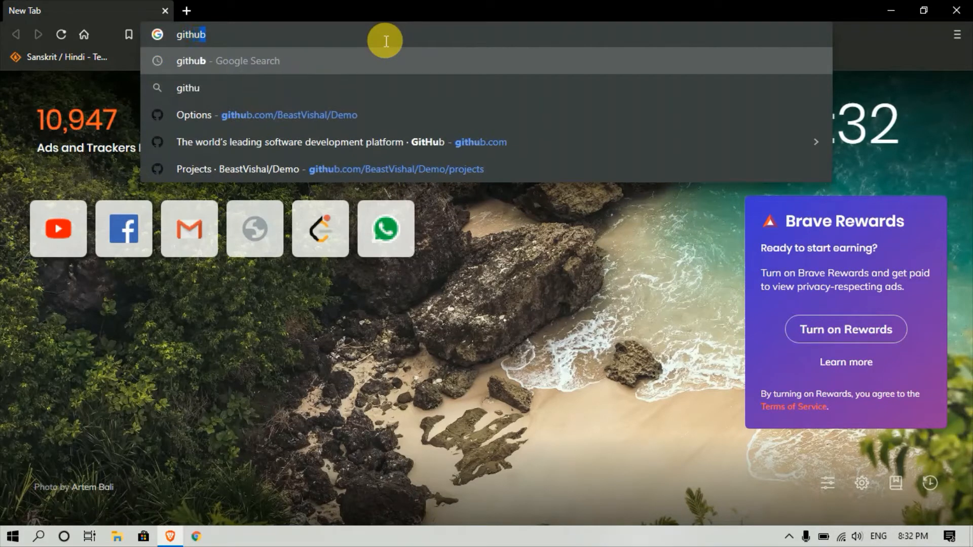
{"action": "key", "text": "Return"}
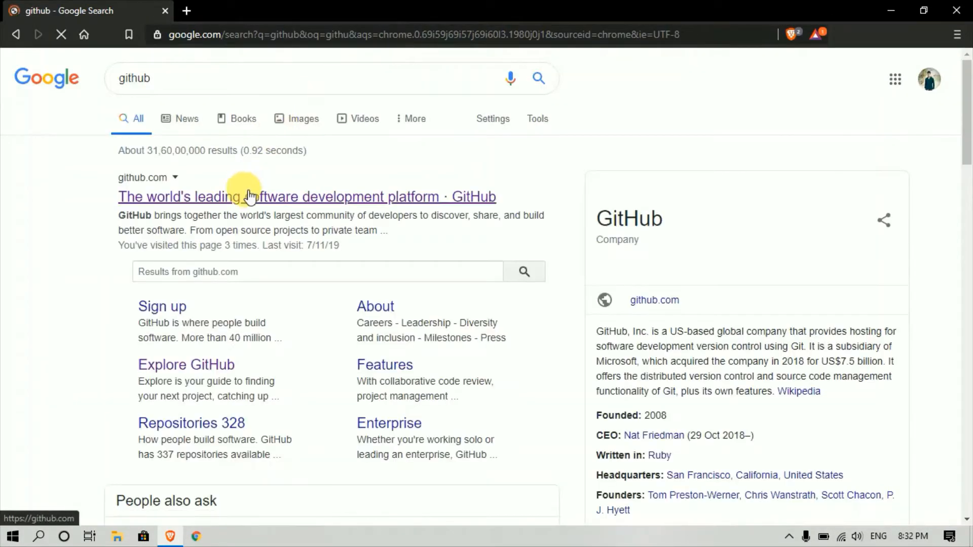
{"action": "left_click", "coordinate": [245, 193]}
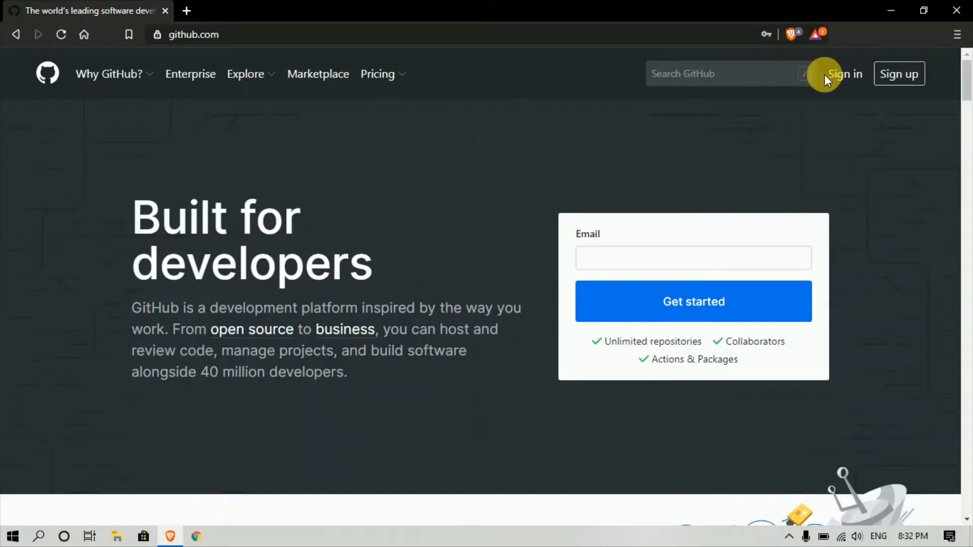
- Sign in to GitHub with the saved autofill login to reach the account dashboard
{"action": "left_click", "coordinate": [902, 76]}
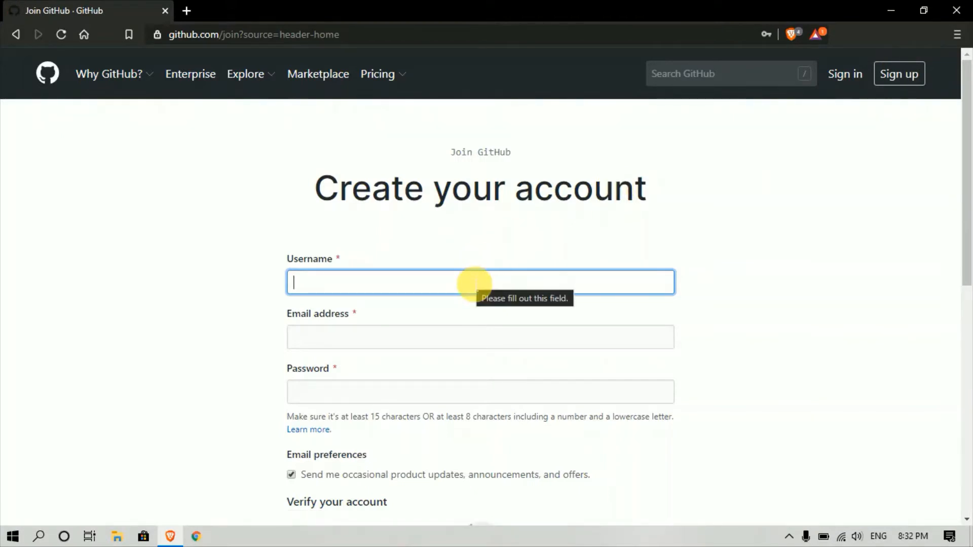
{"action": "mouse_move", "coordinate": [969, 158]}
{"action": "left_mouse_down"}
{"action": "mouse_move", "coordinate": [970, 374]}
{"action": "mouse_move", "coordinate": [966, 142]}
{"action": "left_mouse_up"}
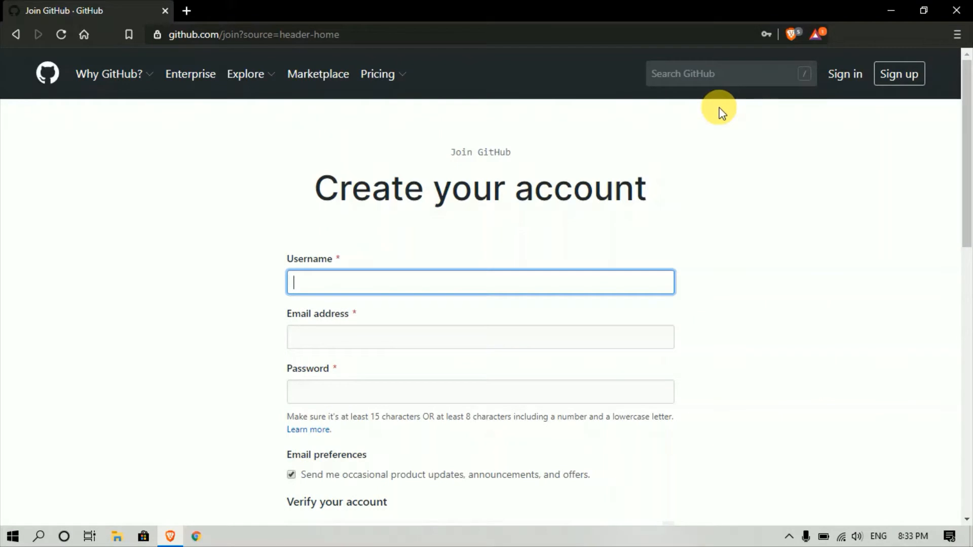
{"action": "left_click", "coordinate": [851, 74]}
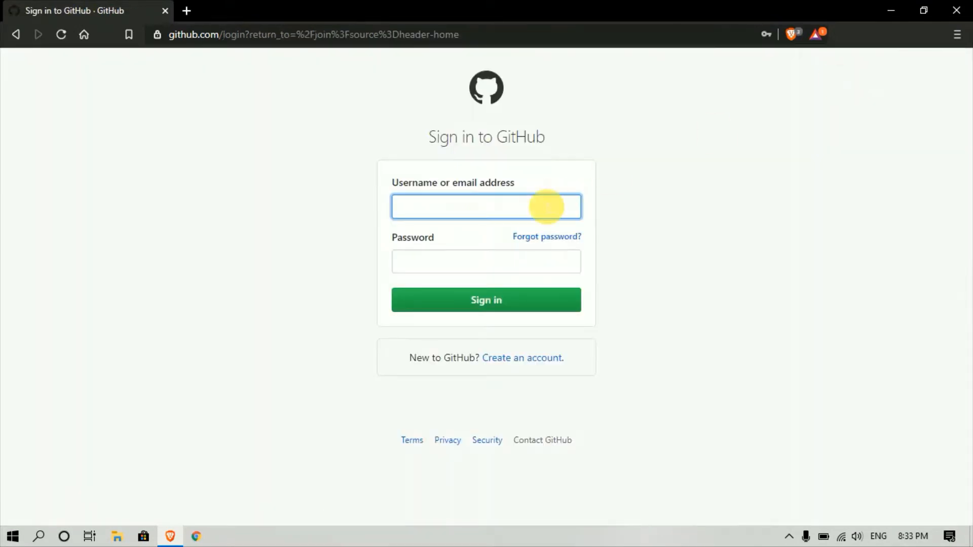
{"action": "left_click", "coordinate": [531, 218]}
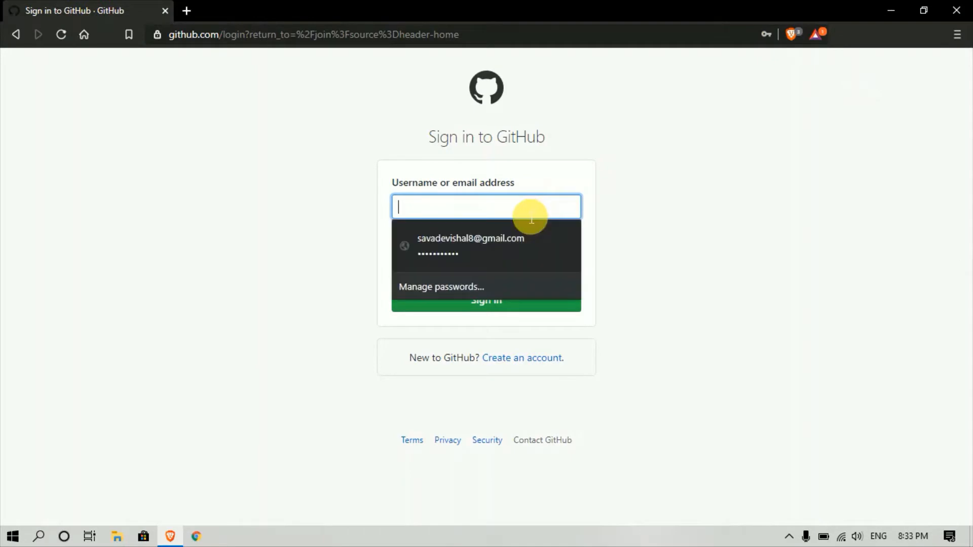
{"action": "left_click", "coordinate": [512, 239]}
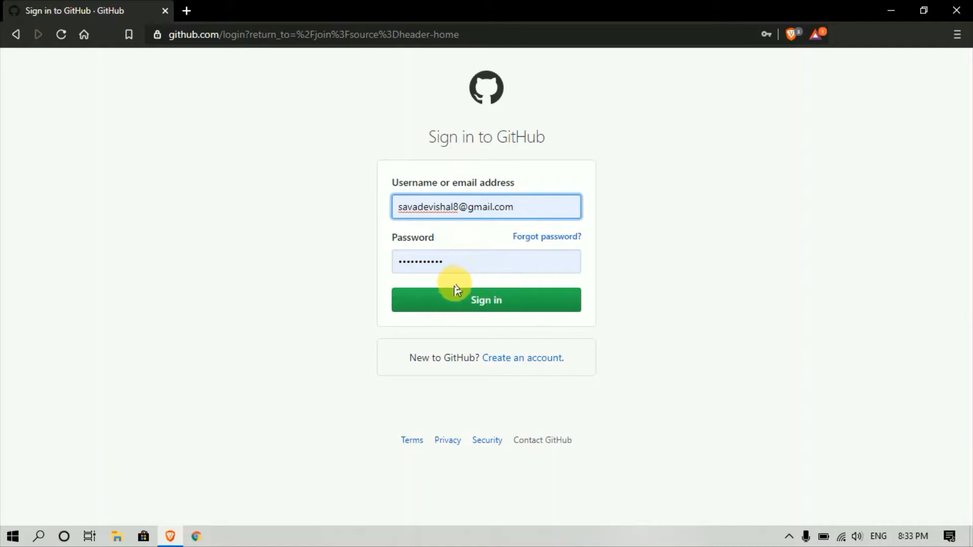
{"action": "left_click", "coordinate": [461, 303]}
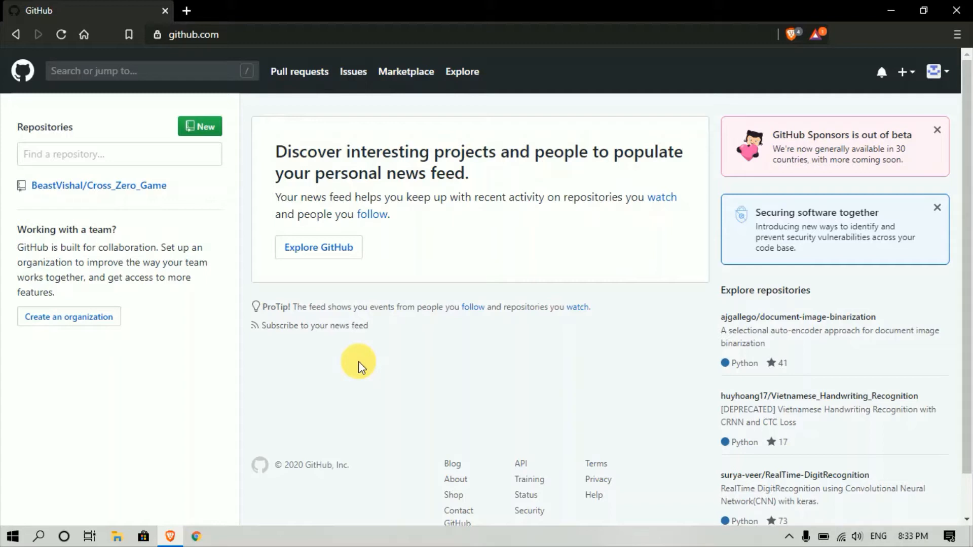
- Create a new public repository named 'C programs', saved as C-programs
{"action": "left_click", "coordinate": [208, 129]}
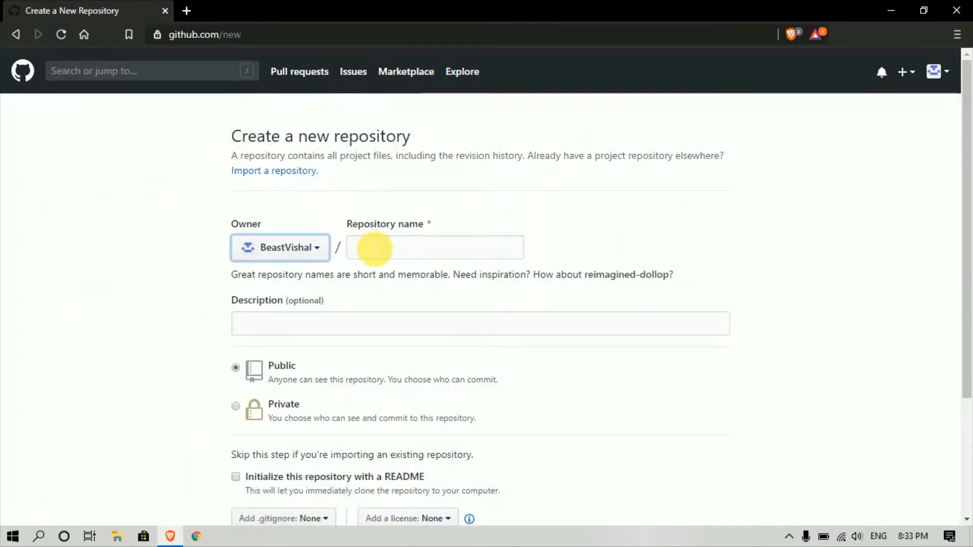
{"action": "left_click", "coordinate": [374, 249]}
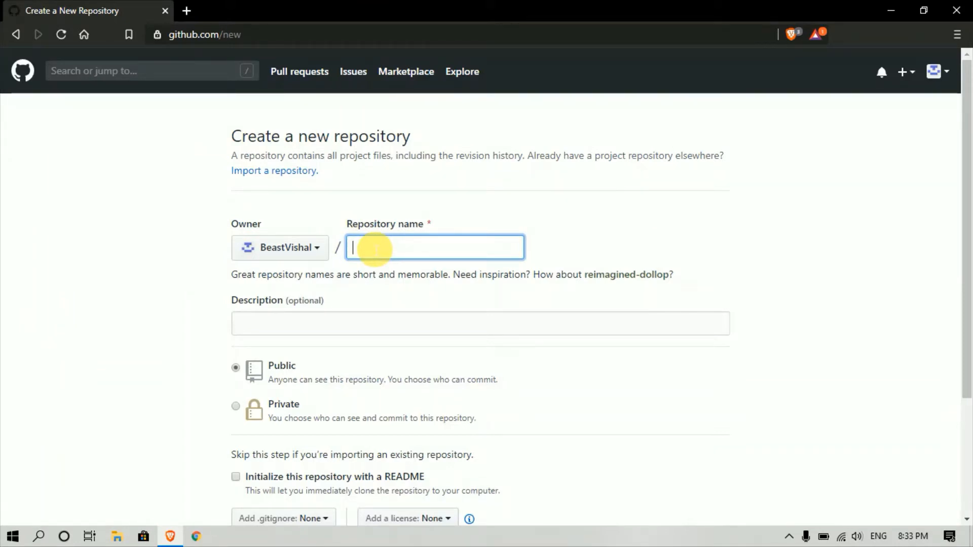
{"action": "type", "text": "C p"}
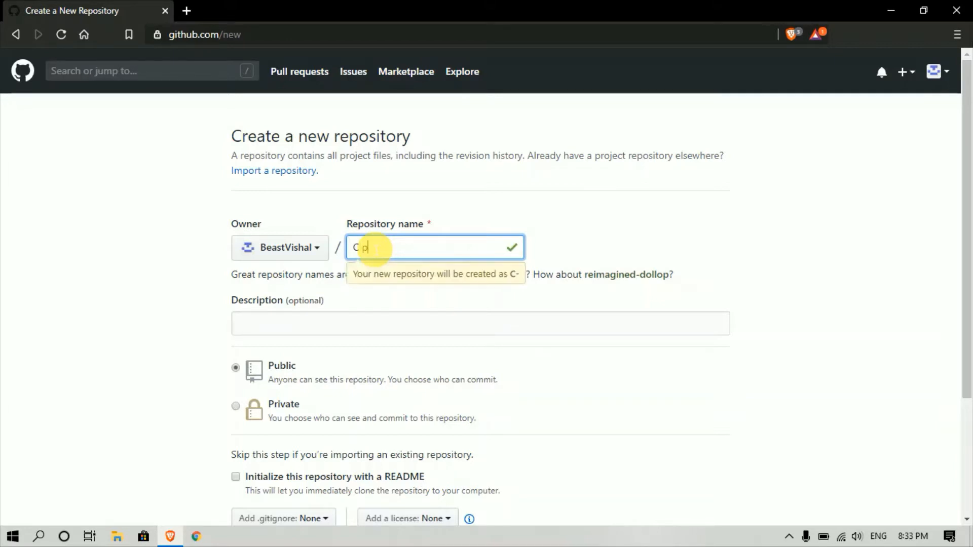
{"action": "type", "text": "rograms"}
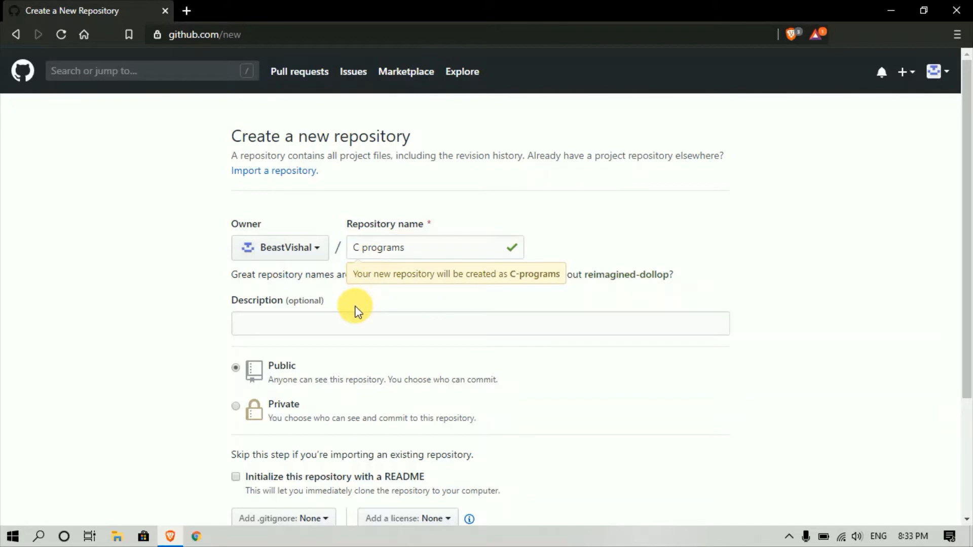
{"action": "left_click", "coordinate": [358, 324]}
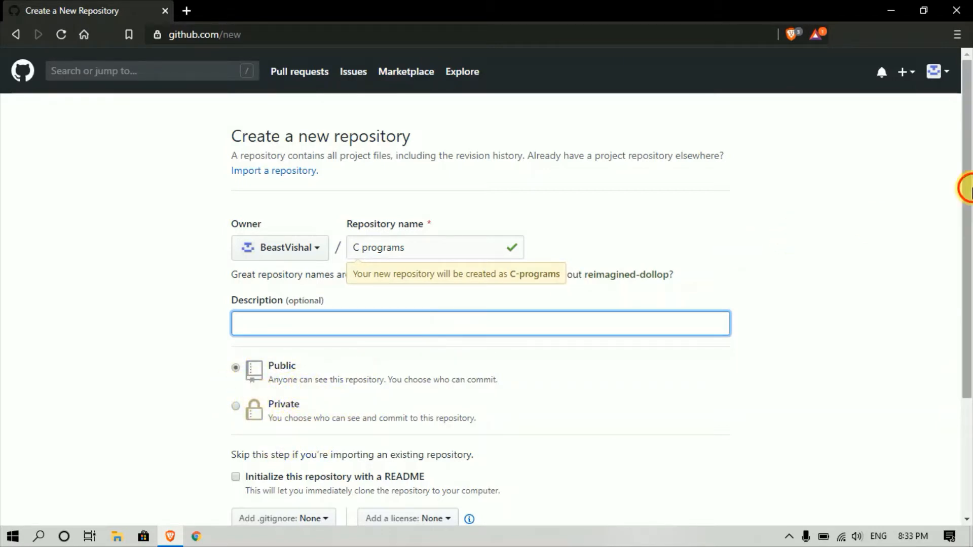
{"action": "scroll", "coordinate": [965, 188], "scroll_direction": "down", "scroll_amount": 2}
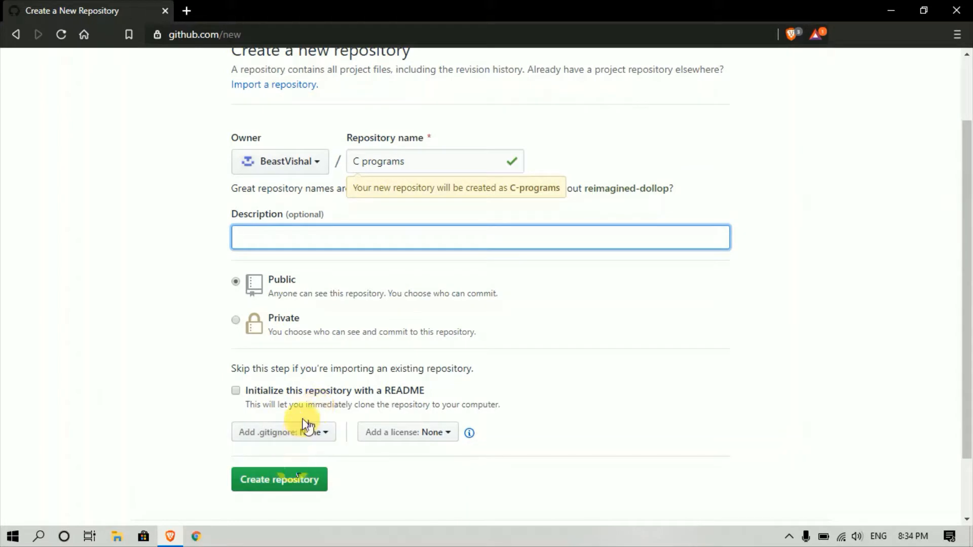
{"action": "left_click", "coordinate": [281, 481]}
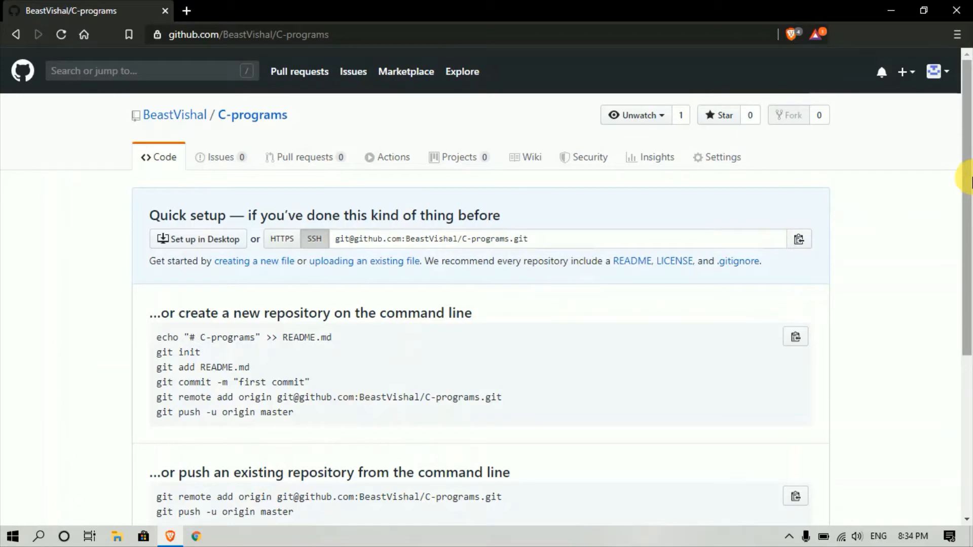
- Create a file named code1 in C-programs and commit it as 'Create code1'
{"action": "left_click_drag", "start_coordinate": [971, 180], "coordinate": [970, 246]}
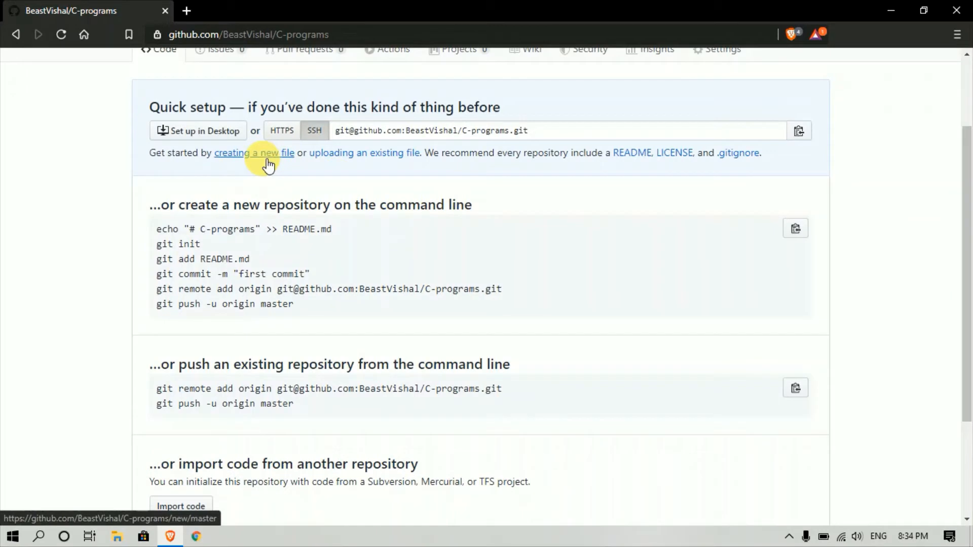
{"action": "left_click", "coordinate": [249, 153]}
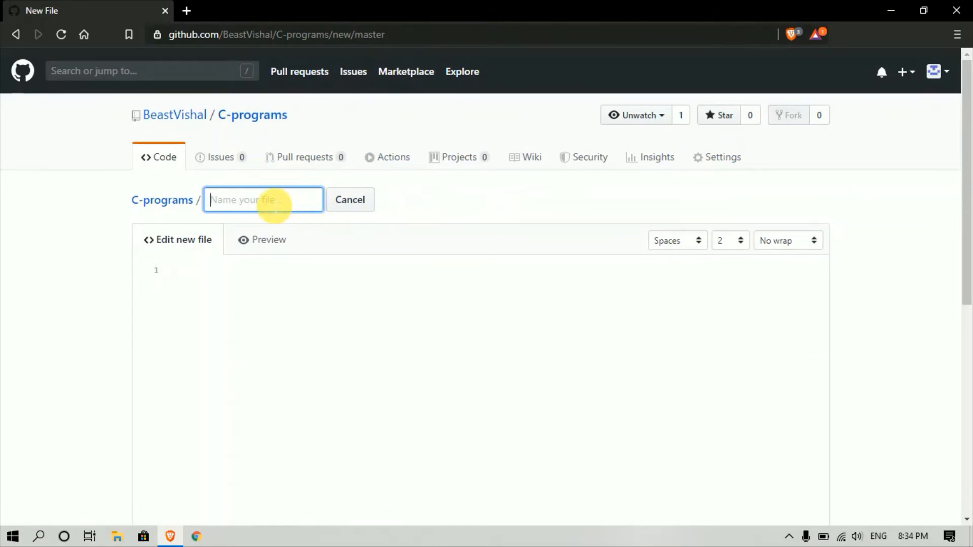
{"action": "type", "text": "code1"}
{"action": "left_click", "coordinate": [254, 326]}
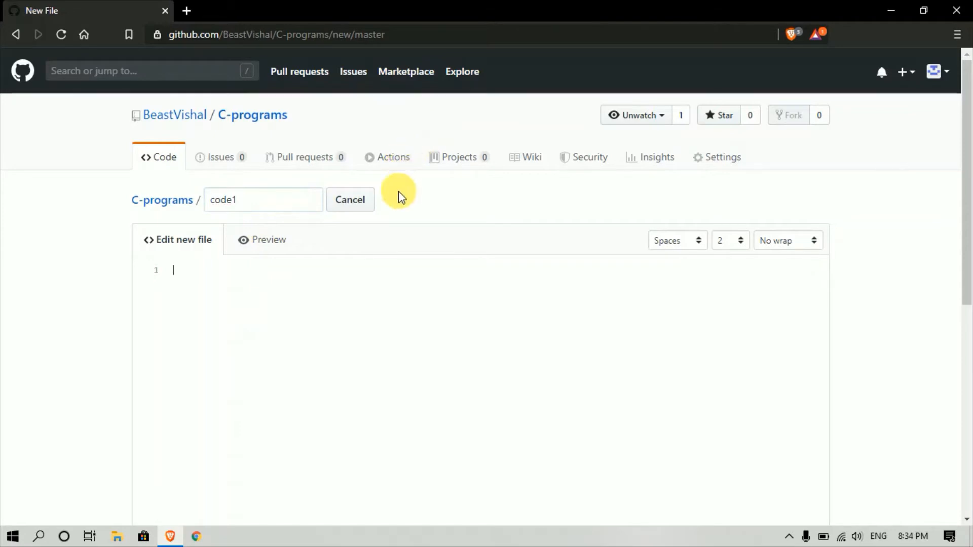
{"action": "left_click_drag", "start_coordinate": [969, 136], "coordinate": [966, 275]}
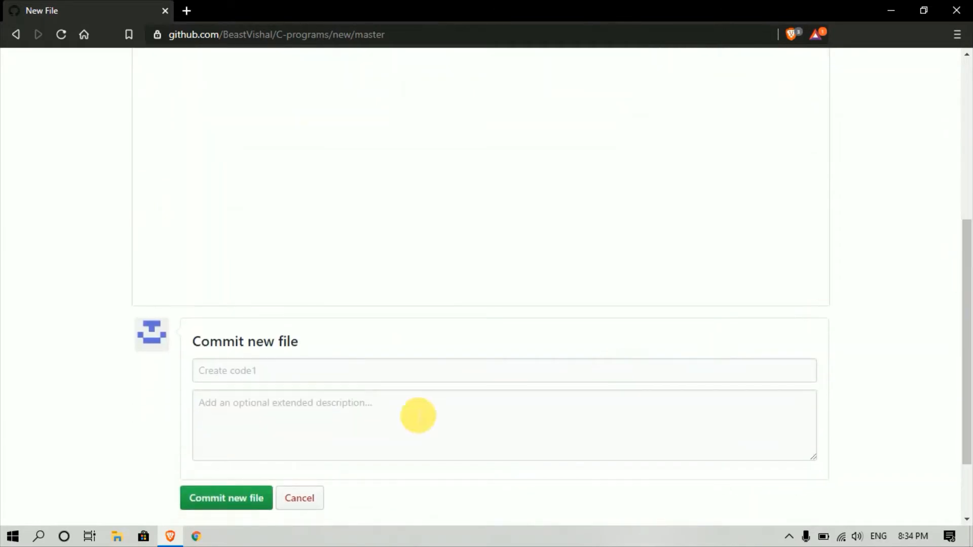
{"action": "left_click", "coordinate": [257, 497]}
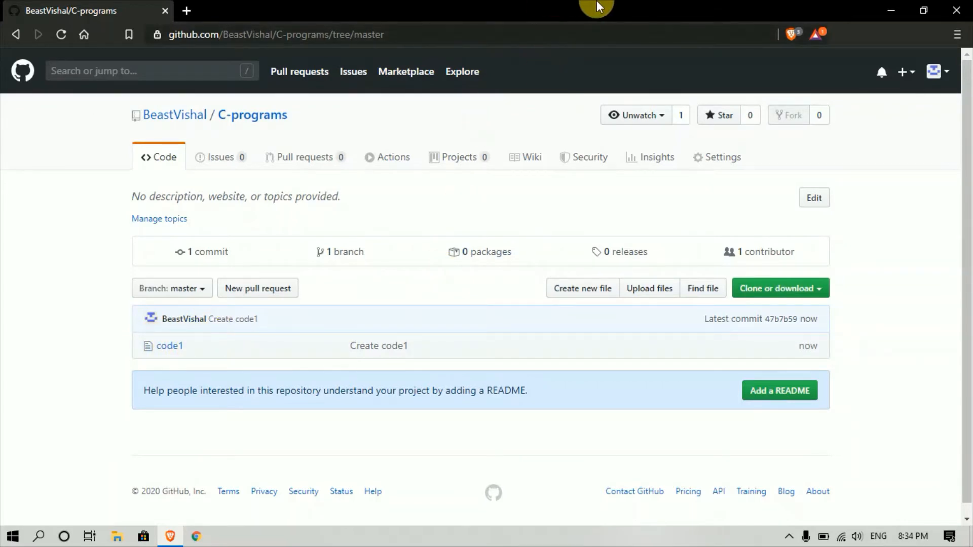
- Briefly show the desktop, then start a new file in C-programs and cancel it
{"action": "left_click", "coordinate": [891, 10]}
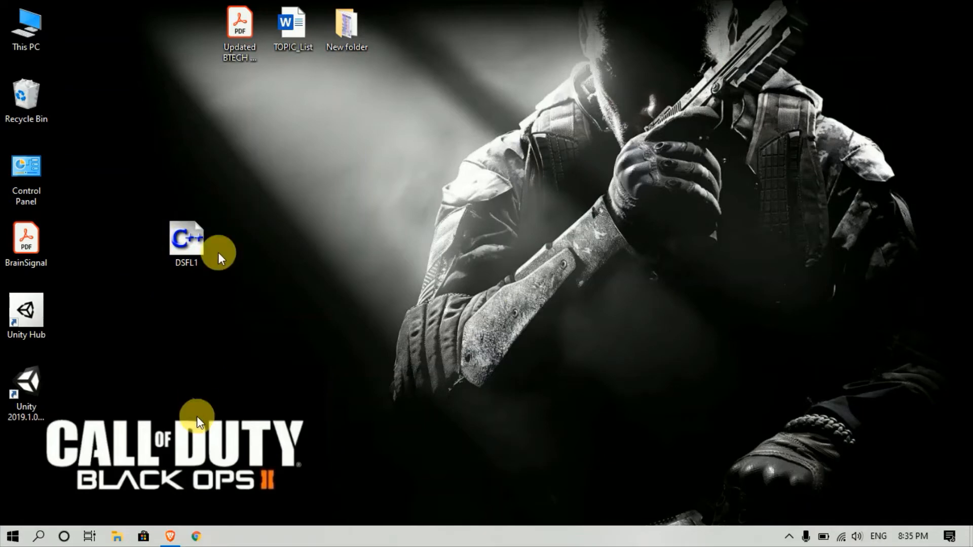
{"action": "left_click", "coordinate": [175, 538]}
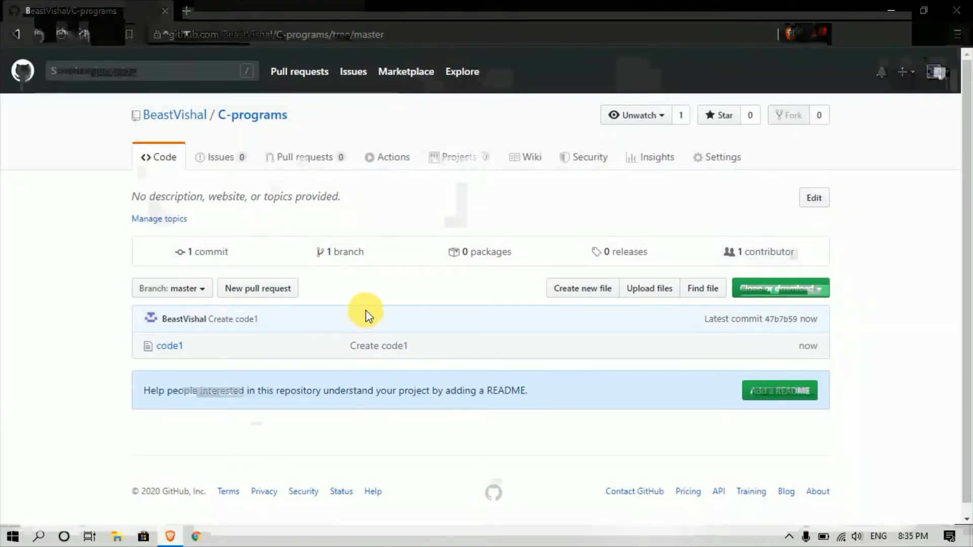
{"action": "left_click", "coordinate": [591, 292]}
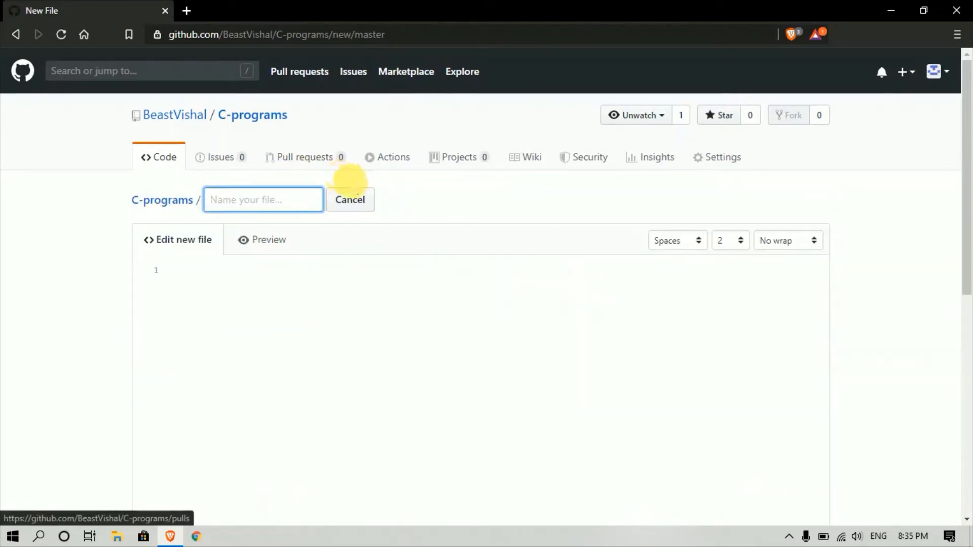
{"action": "left_click", "coordinate": [361, 202]}
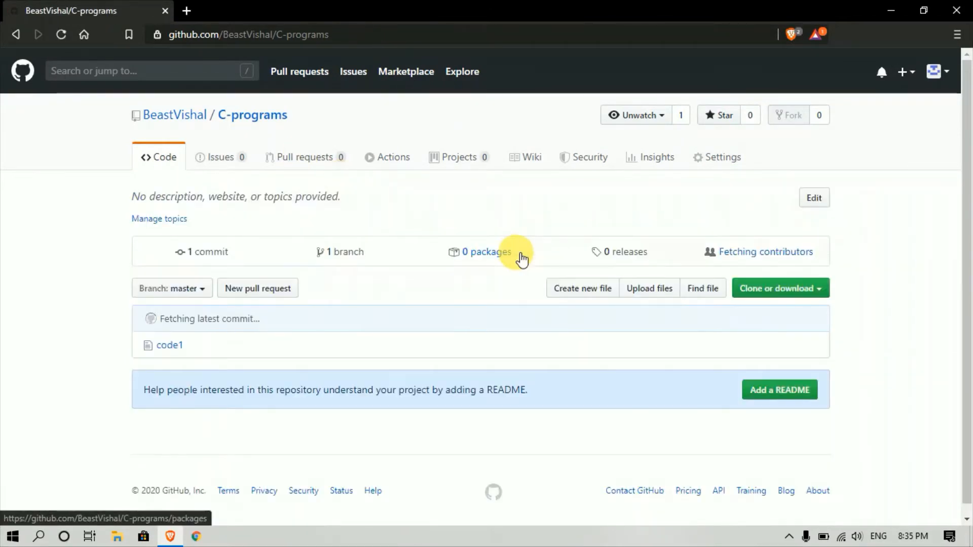
- Upload DSFL1.cpp from the Desktop to the C-programs repository
{"action": "left_click", "coordinate": [635, 289]}
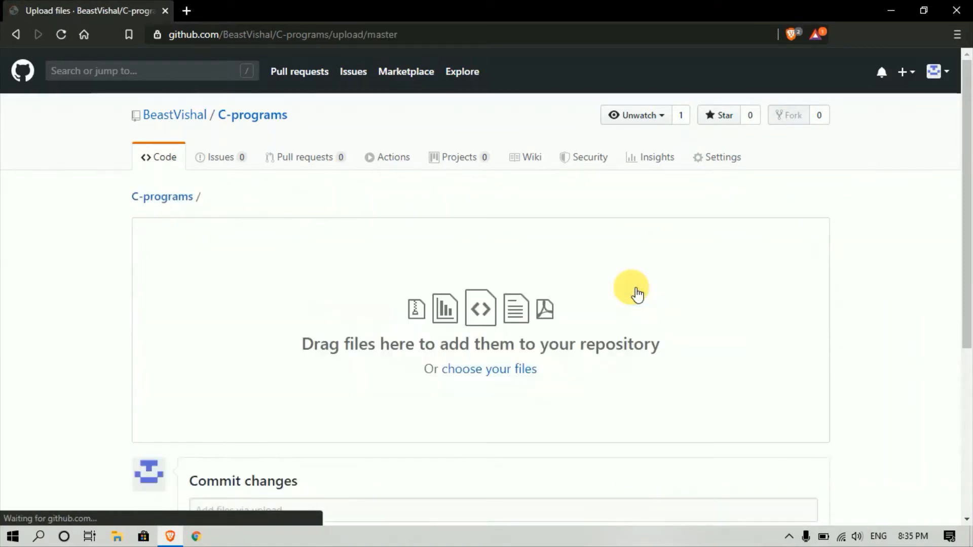
{"action": "left_click", "coordinate": [509, 375]}
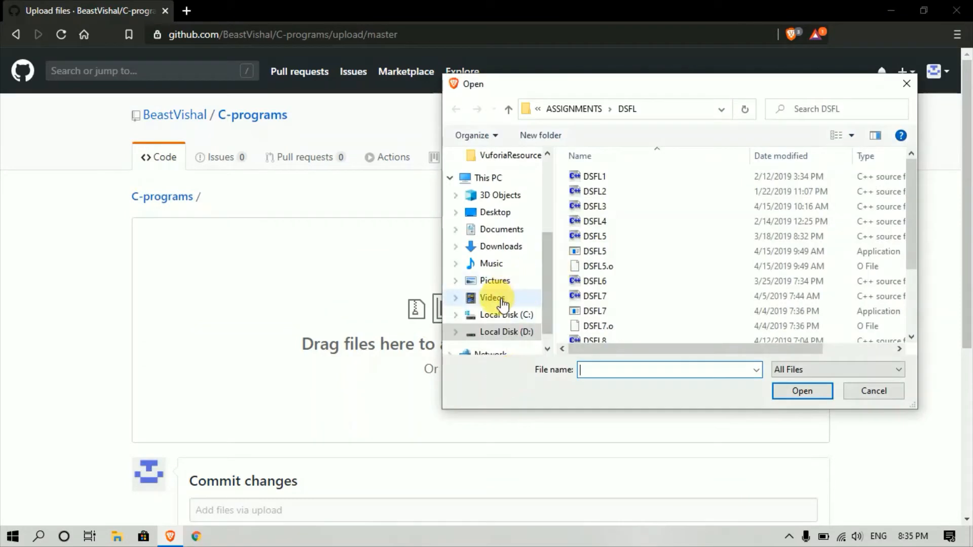
{"action": "left_click", "coordinate": [515, 217]}
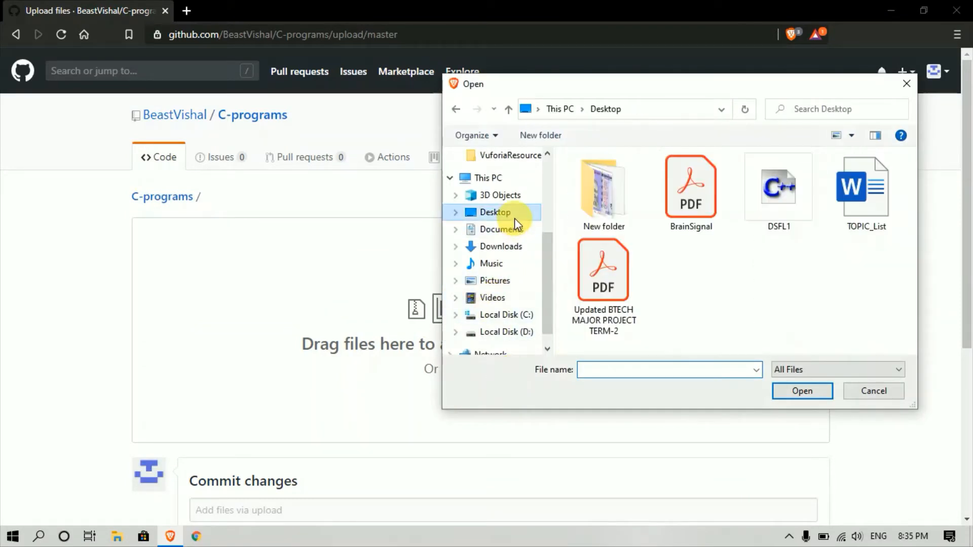
{"action": "left_click", "coordinate": [763, 204]}
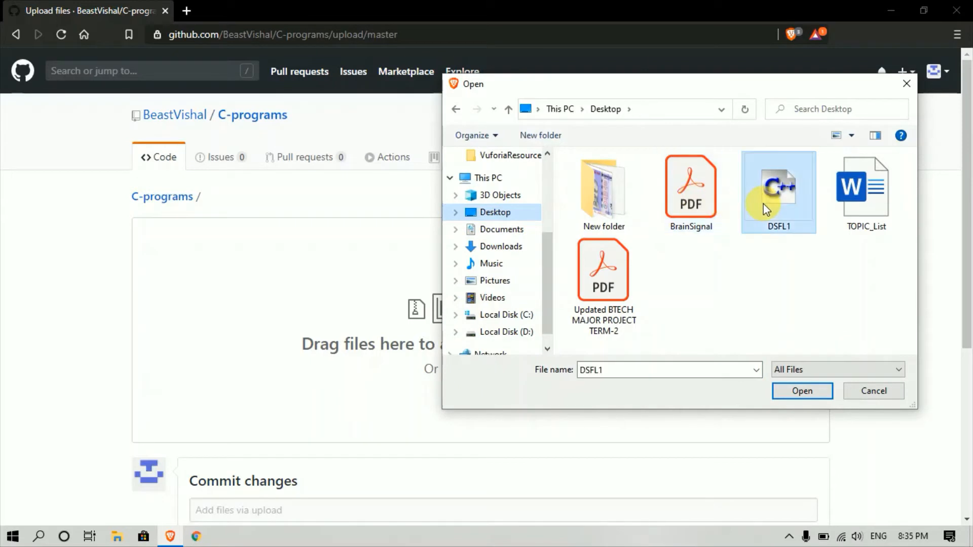
{"action": "left_click", "coordinate": [792, 397]}
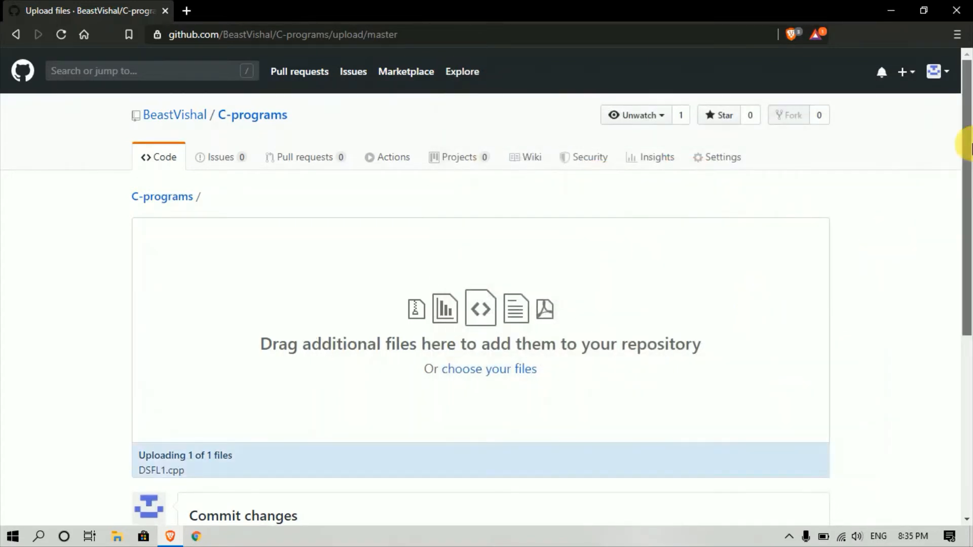
{"action": "left_click_drag", "start_coordinate": [968, 145], "coordinate": [961, 278]}
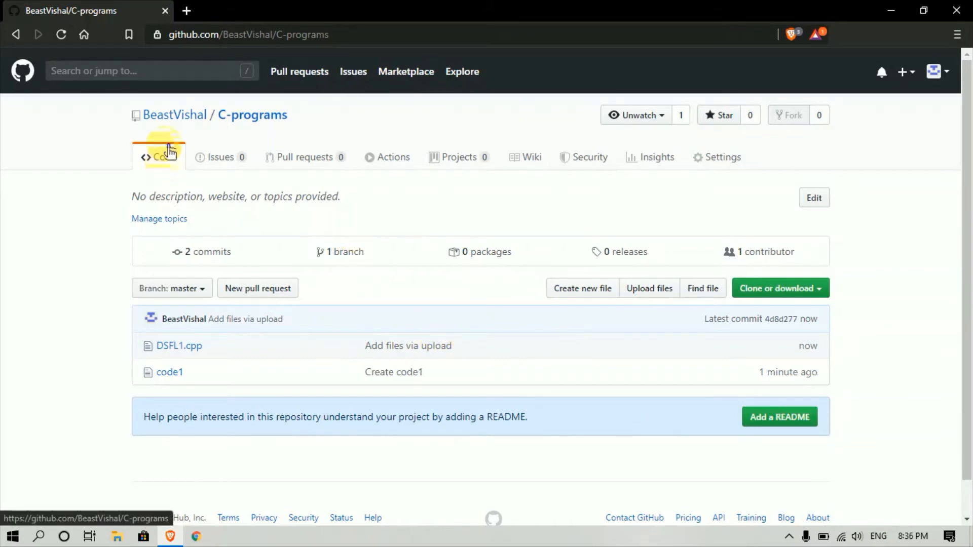
- Search GitHub for 'cross word', getting 442 repository results
{"action": "left_click", "coordinate": [211, 83]}
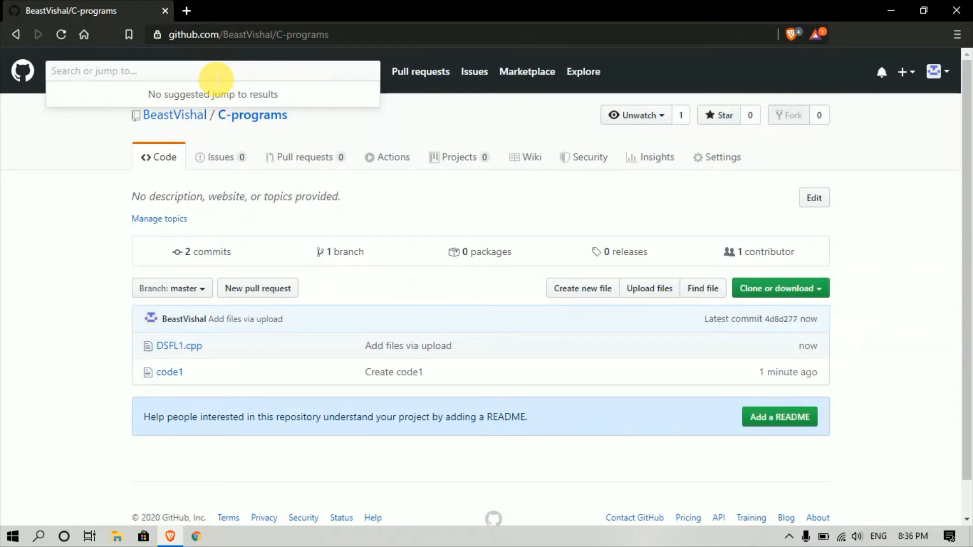
{"action": "type", "text": "cross w"}
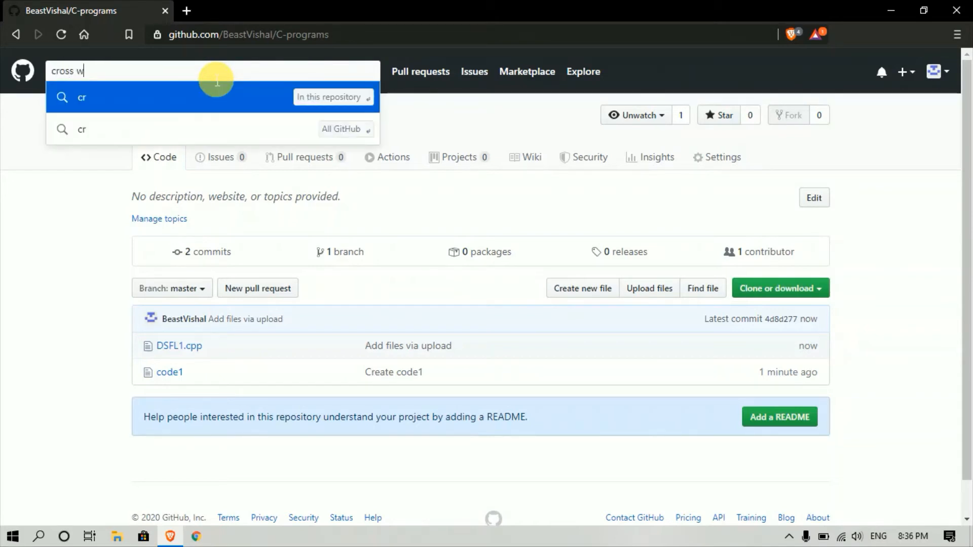
{"action": "type", "text": "o"}
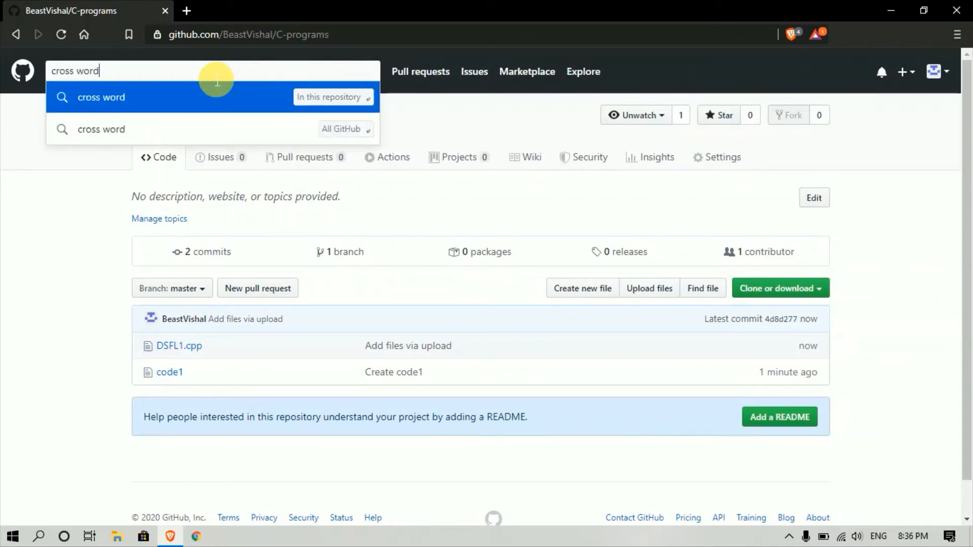
{"action": "type", "text": "rd"}
{"action": "key", "text": "Return"}
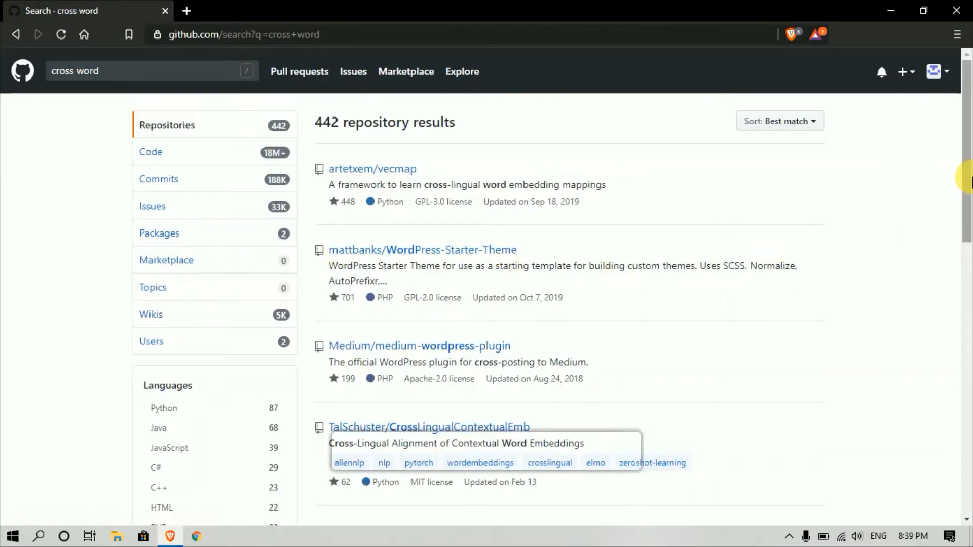
- Filter the 'cross word' results to the C++ language, narrowing them to 23 repositories
{"action": "left_click_drag", "start_coordinate": [969, 178], "coordinate": [969, 281]}
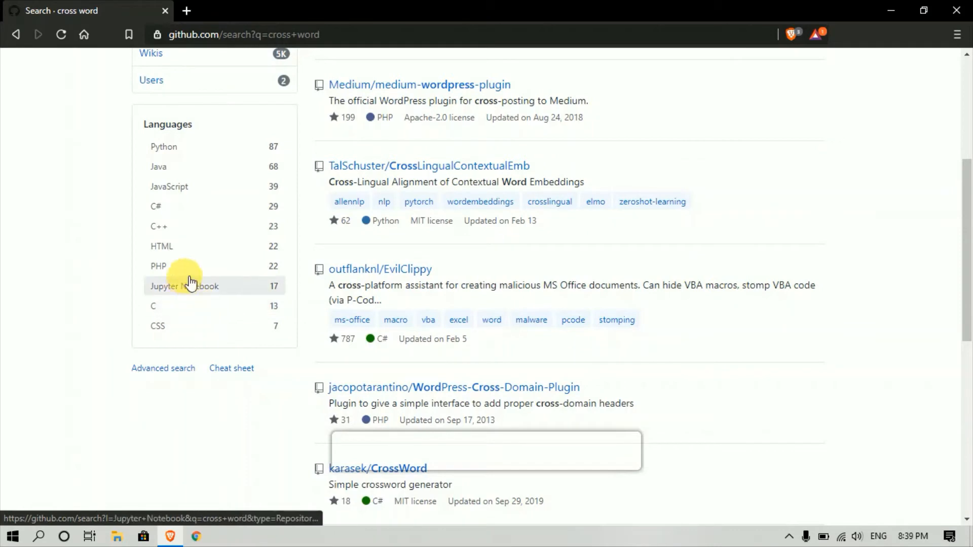
{"action": "left_click", "coordinate": [216, 232]}
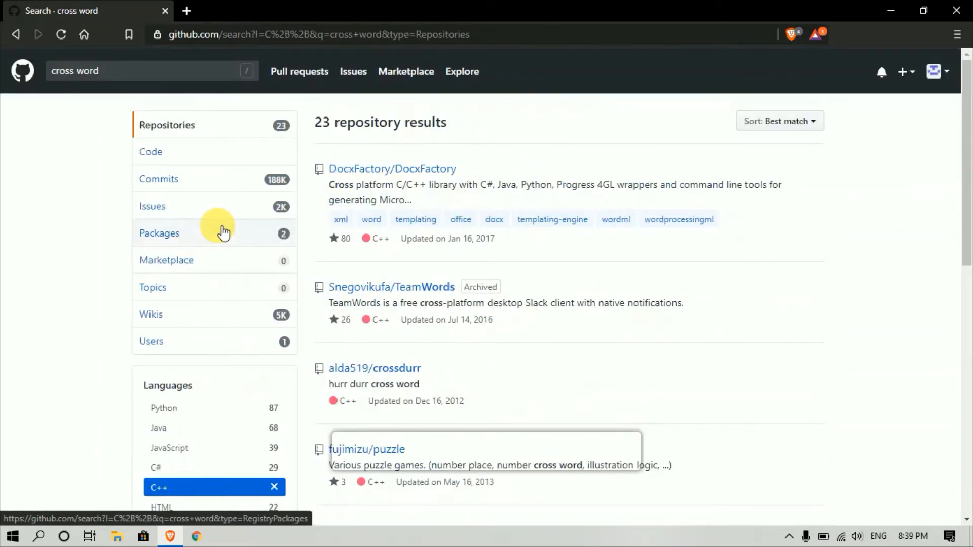
{"action": "mouse_move", "coordinate": [968, 162]}
{"action": "left_mouse_down"}
{"action": "mouse_move", "coordinate": [969, 401]}
{"action": "mouse_move", "coordinate": [969, 163]}
{"action": "left_mouse_up"}
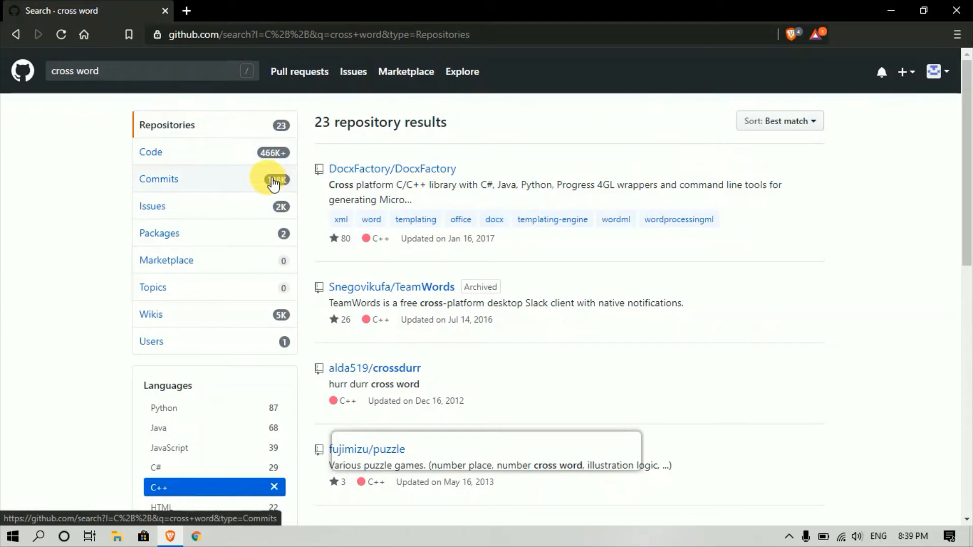
{"action": "left_click", "coordinate": [162, 77]}
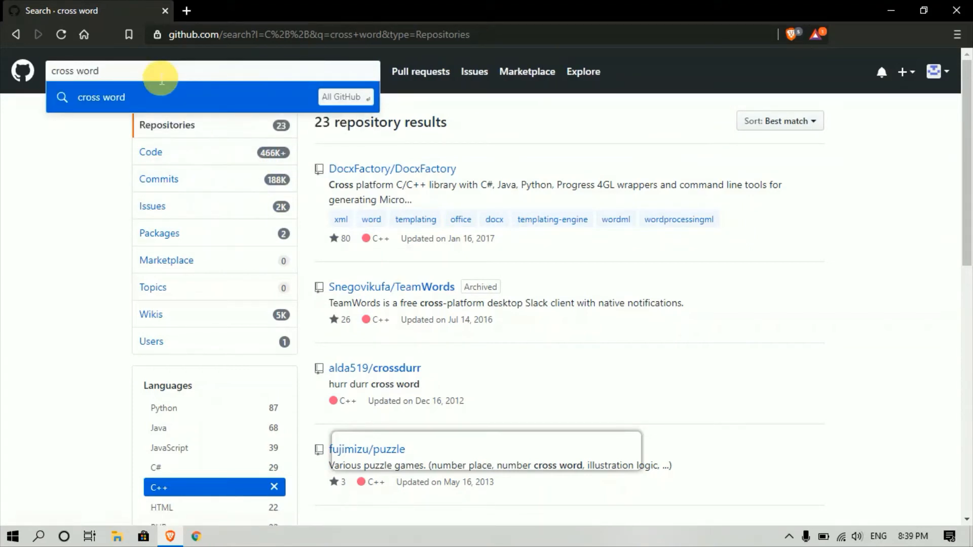
{"action": "left_click", "coordinate": [944, 75]}
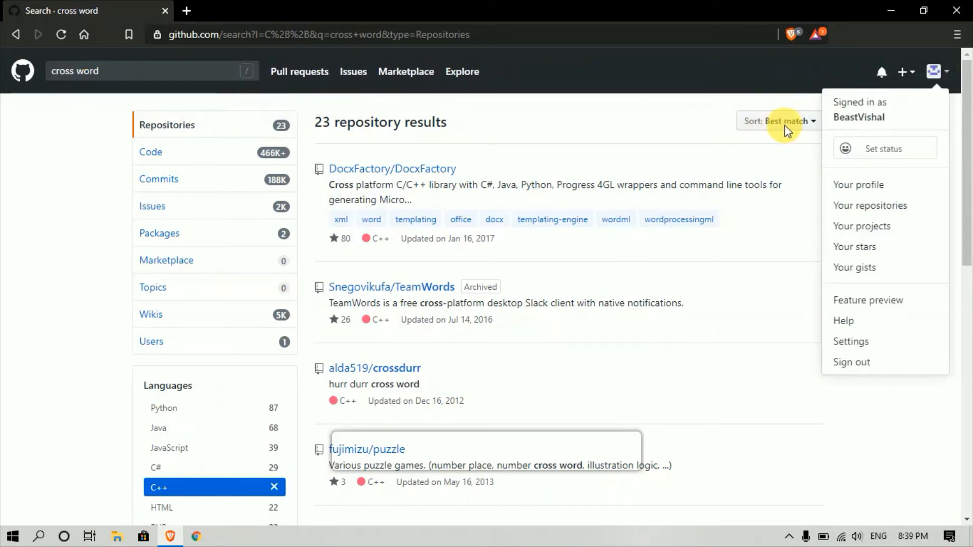
- Open Cross_Zero_Game from the Your repositories list
{"action": "left_click", "coordinate": [895, 208]}
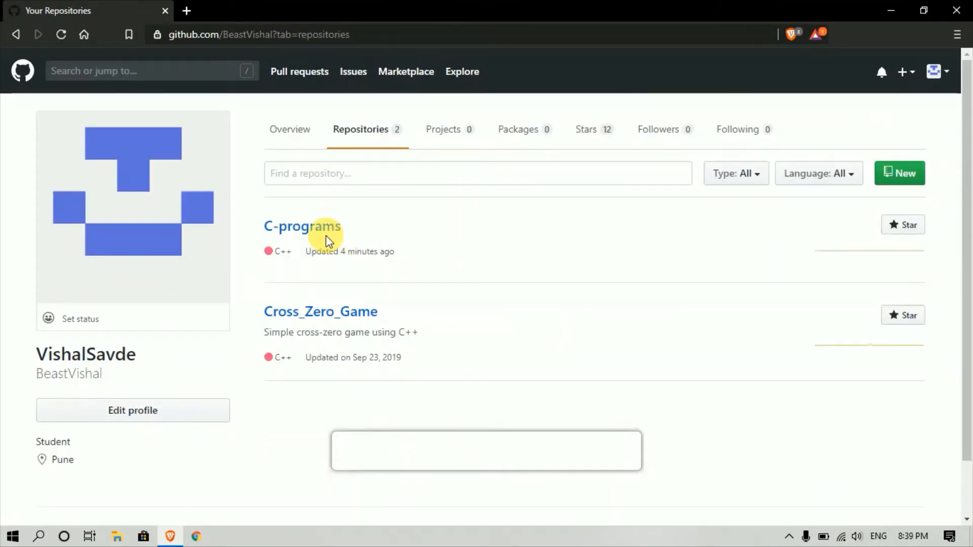
{"action": "left_click", "coordinate": [324, 313]}
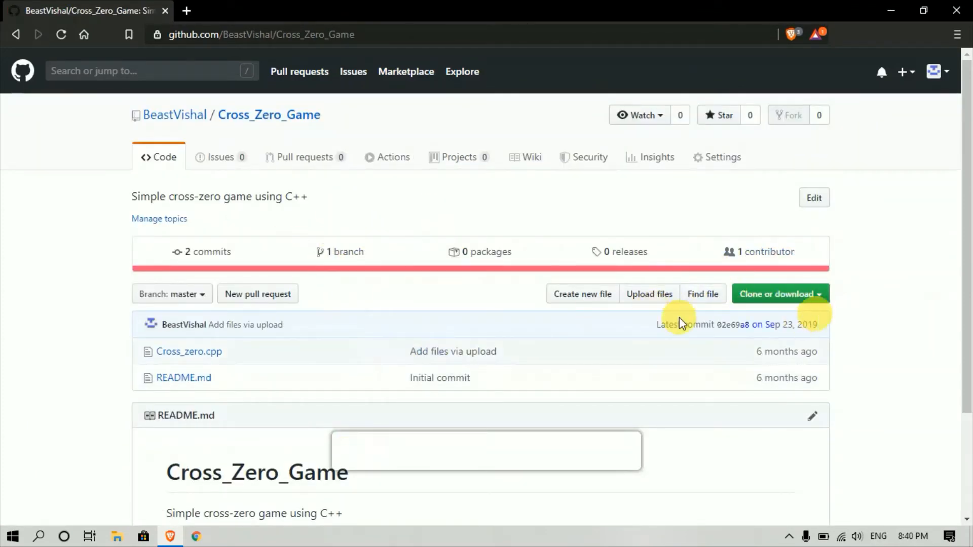
- Download Cross_Zero_Game as a ZIP to the Desktop and minimise the browser
{"action": "left_click", "coordinate": [789, 298]}
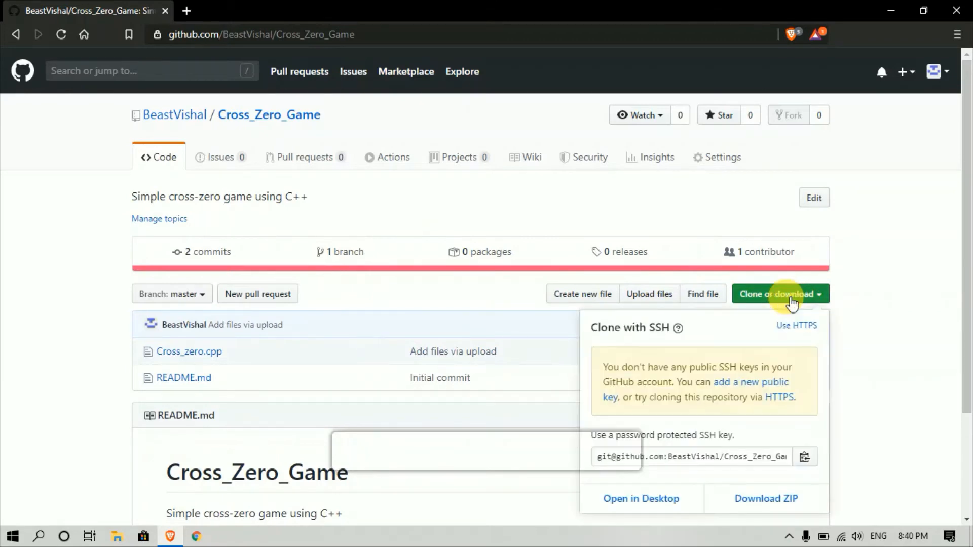
{"action": "left_click_drag", "start_coordinate": [967, 191], "coordinate": [968, 258]}
{"action": "left_click", "coordinate": [765, 402]}
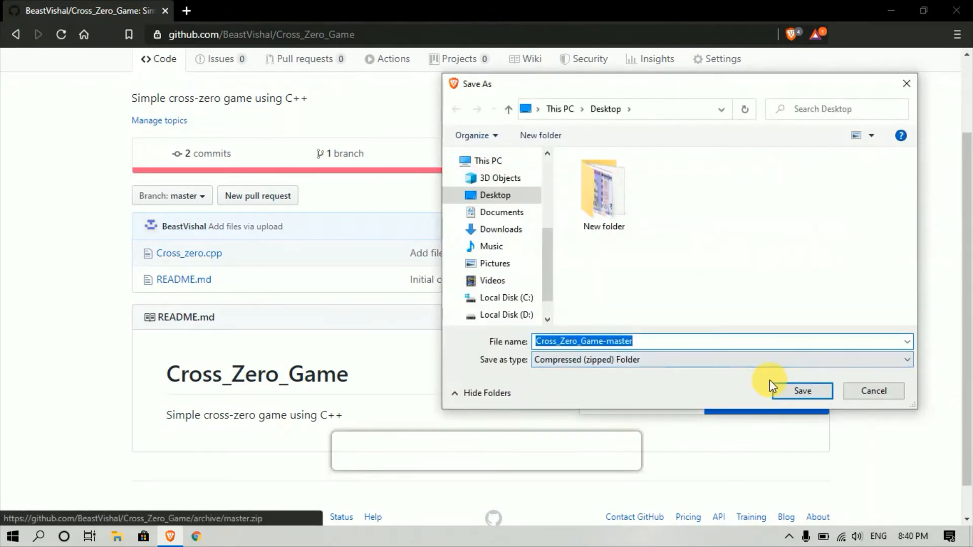
{"action": "left_click", "coordinate": [793, 391]}
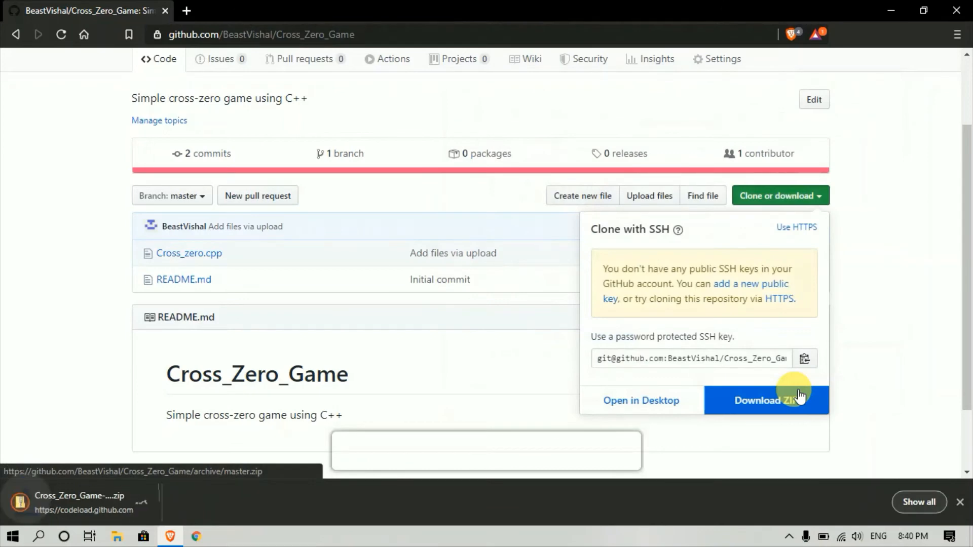
{"action": "left_click", "coordinate": [891, 4]}
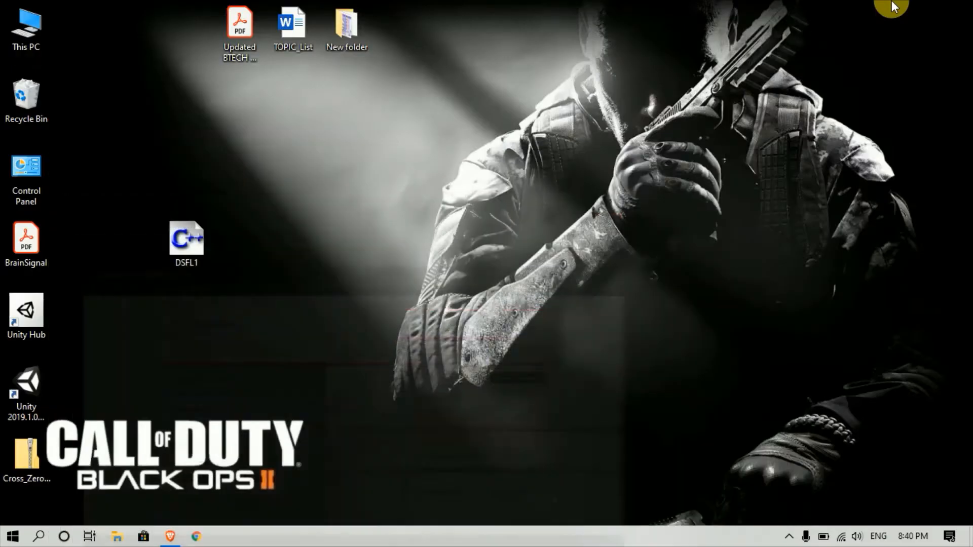
- Extract the Cross_Zero_Game-master zip on the desktop and open Cross_zero.cpp inside it
{"action": "left_click_drag", "start_coordinate": [31, 454], "coordinate": [349, 175]}
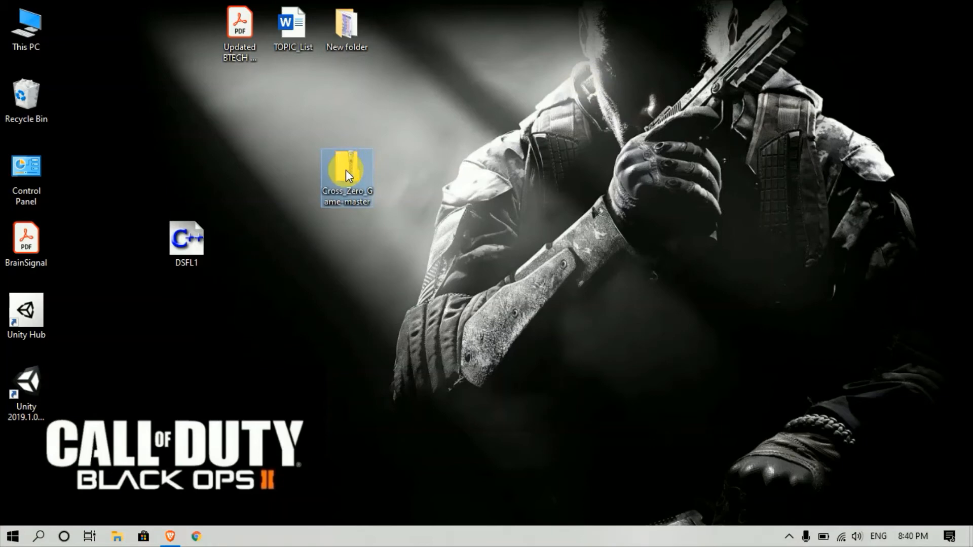
{"action": "right_click", "coordinate": [348, 176]}
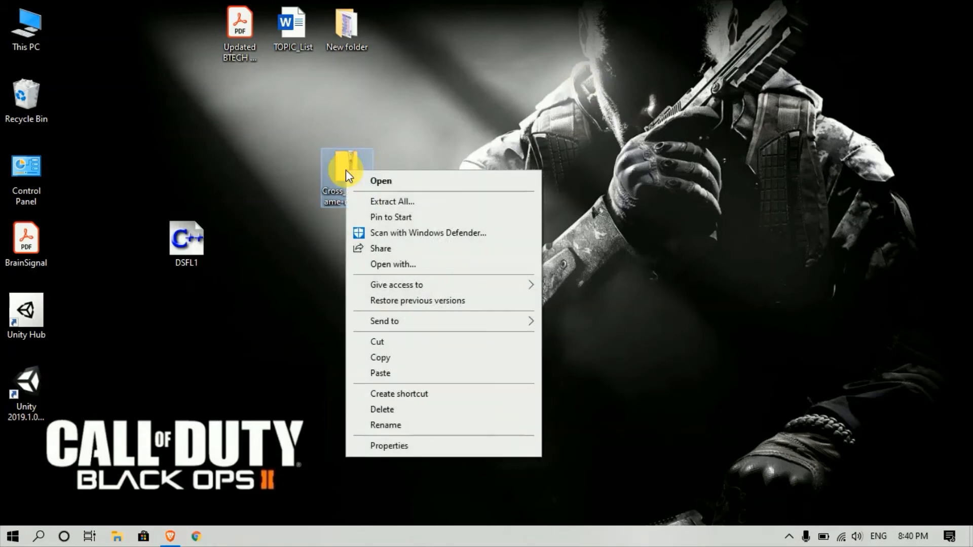
{"action": "left_click", "coordinate": [365, 203]}
{"action": "left_click", "coordinate": [608, 407]}
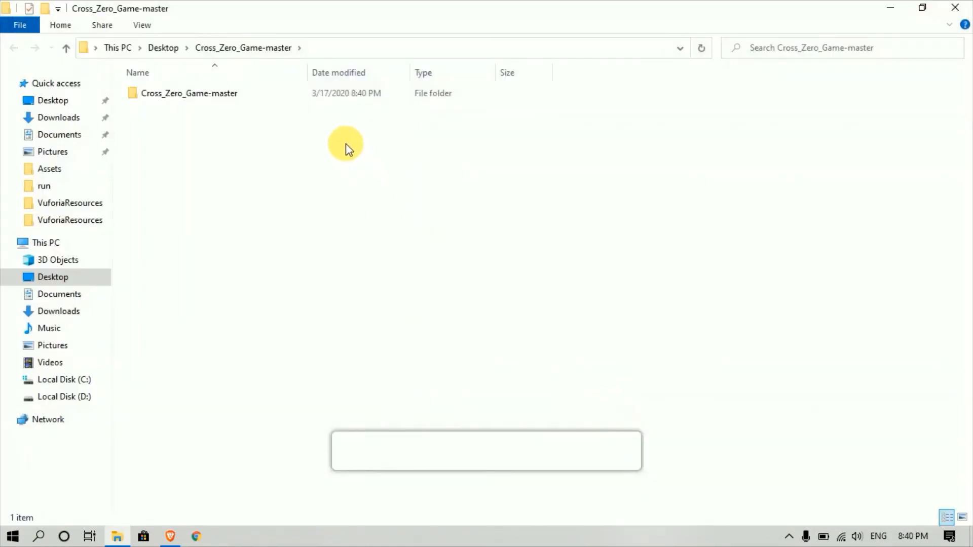
{"action": "double_click", "coordinate": [287, 98]}
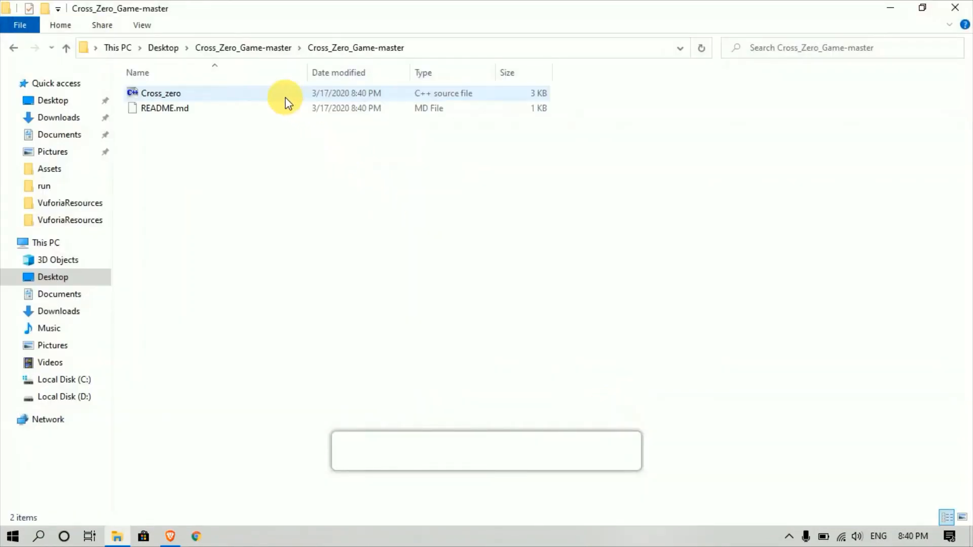
{"action": "double_click", "coordinate": [259, 96]}
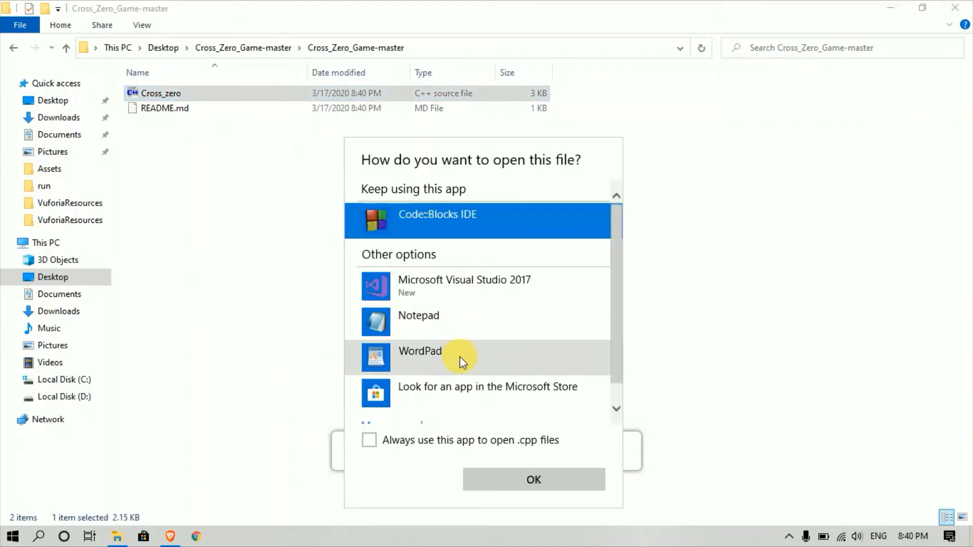
- Open Cross_zero.cpp in Code::Blocks and build and run the game with 0 errors
{"action": "left_click", "coordinate": [496, 478]}
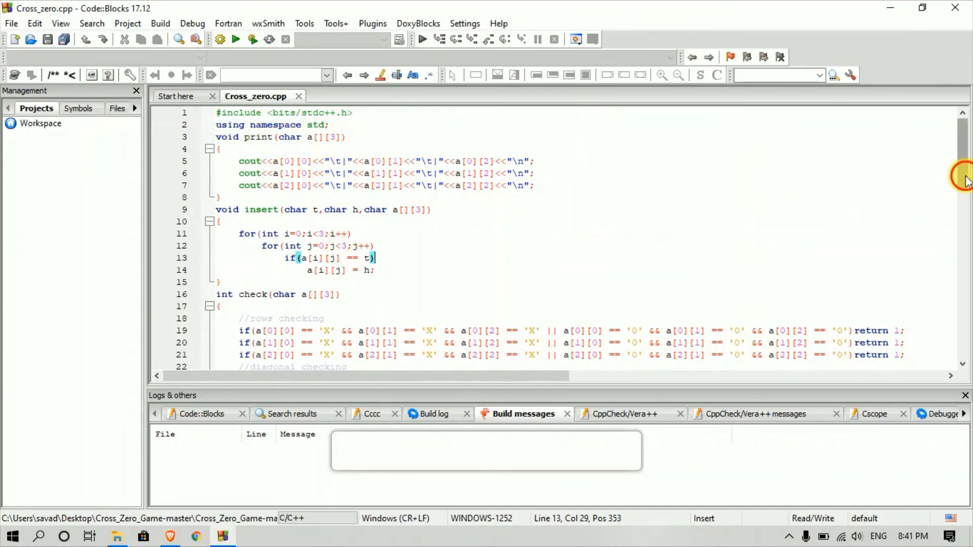
{"action": "left_click_drag", "start_coordinate": [962, 172], "coordinate": [965, 229]}
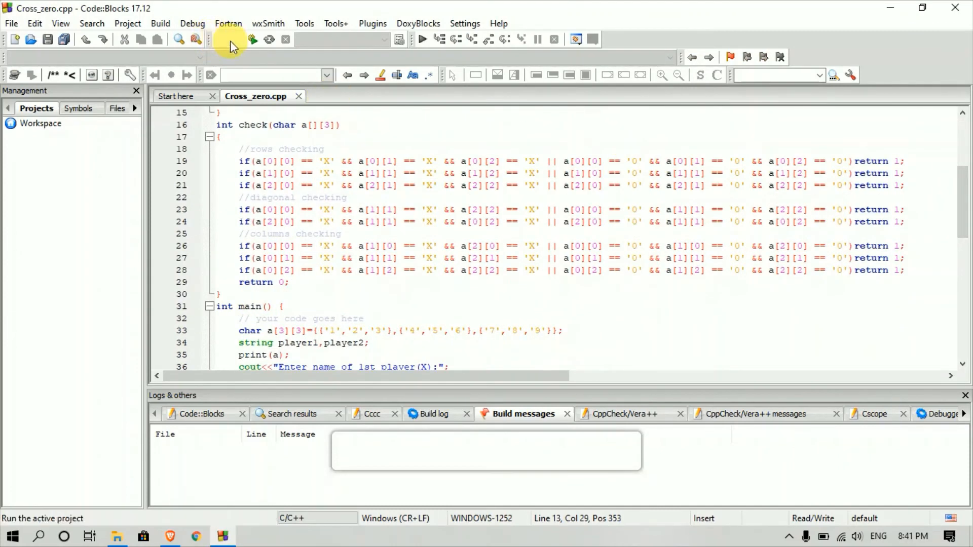
{"action": "left_click", "coordinate": [248, 40]}
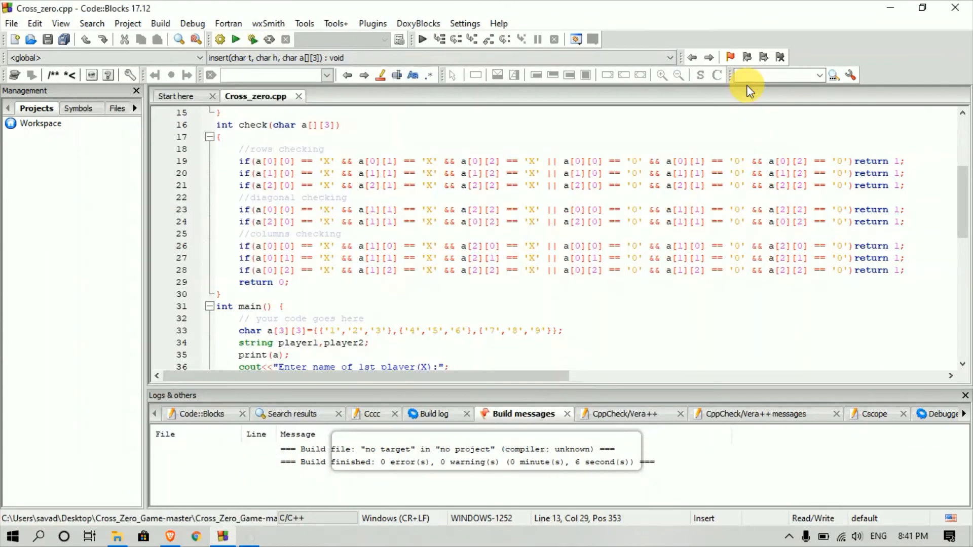
- Close the game console, Code::Blocks and the extracted folder window
{"action": "left_click", "coordinate": [748, 86]}
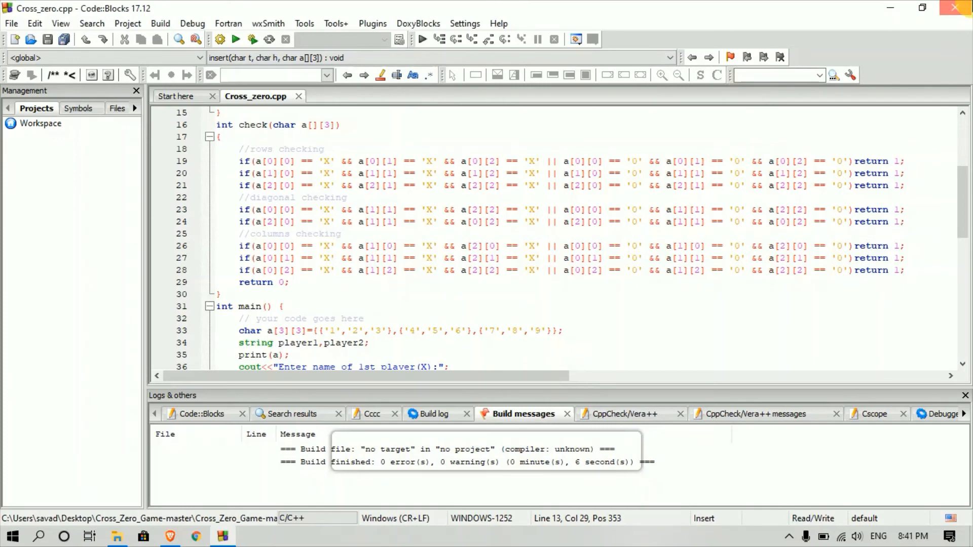
{"action": "left_click", "coordinate": [954, 7]}
{"action": "left_click", "coordinate": [945, 7]}
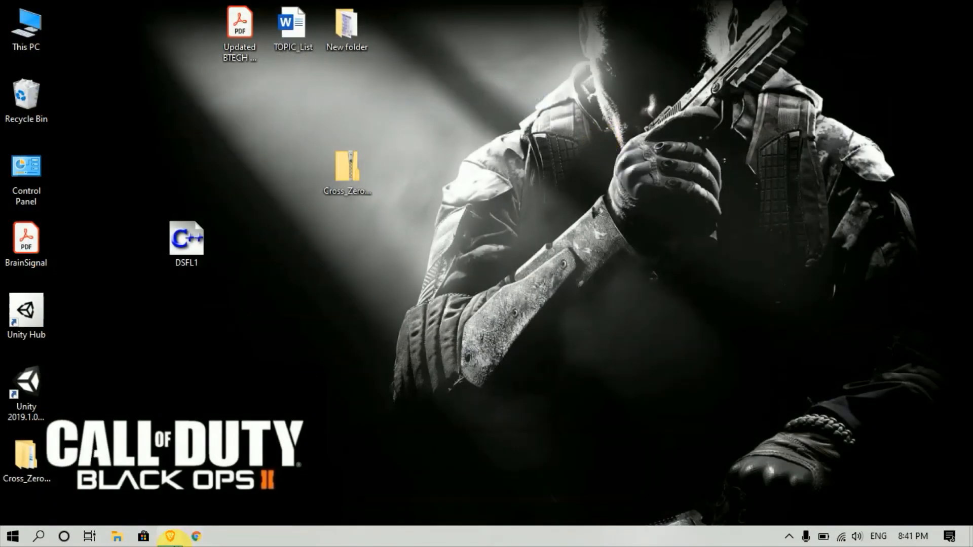
- Bring Brave back, return to the repository list, and open C-programs and its Settings
{"action": "left_click", "coordinate": [170, 536]}
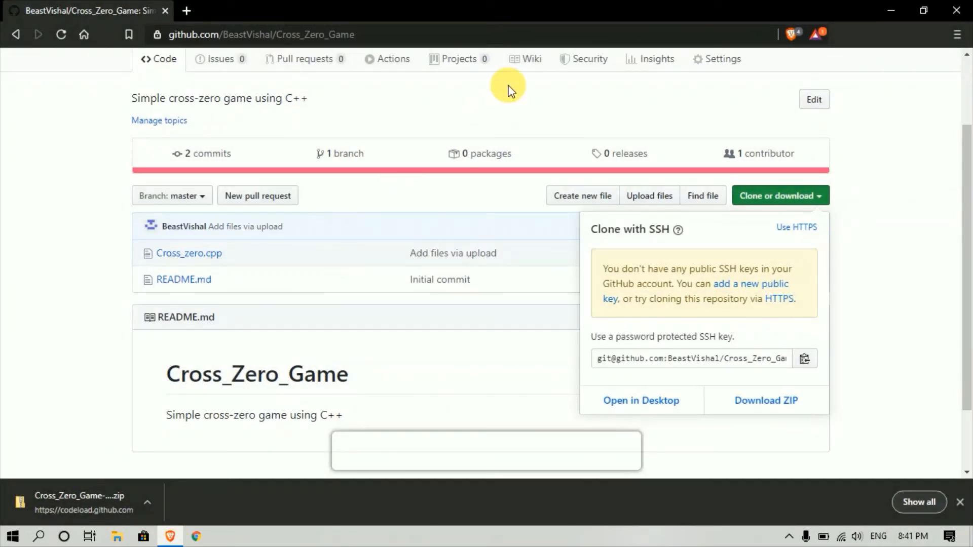
{"action": "left_click", "coordinate": [20, 44]}
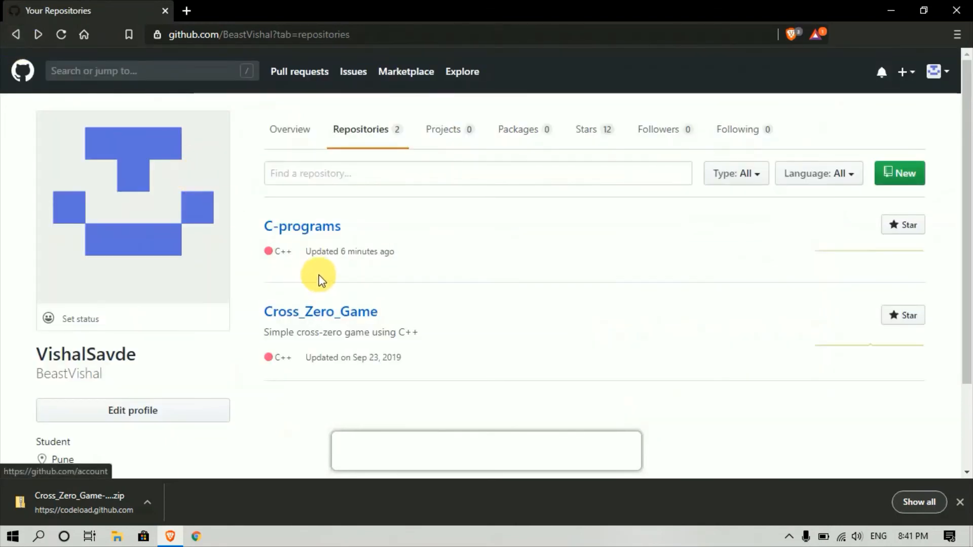
{"action": "left_click", "coordinate": [308, 229]}
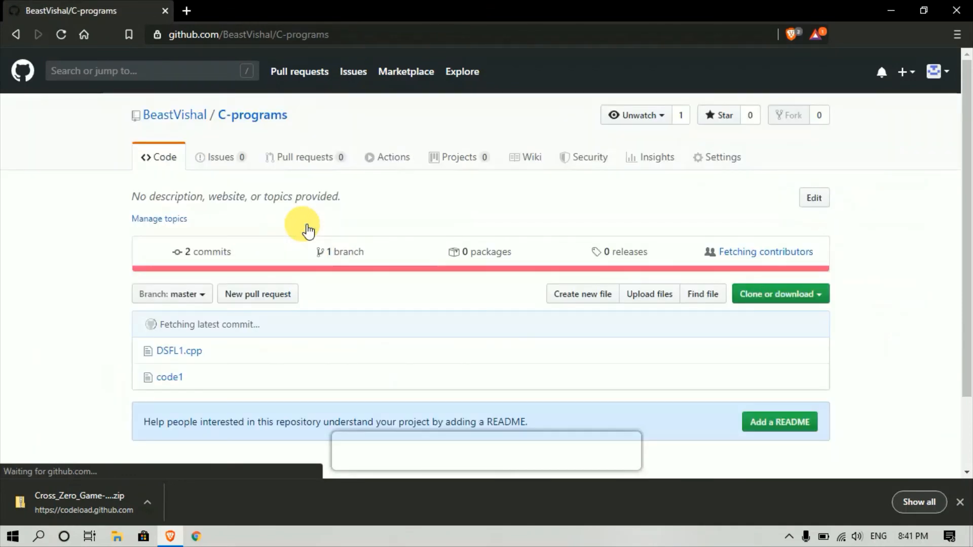
{"action": "left_click", "coordinate": [723, 158]}
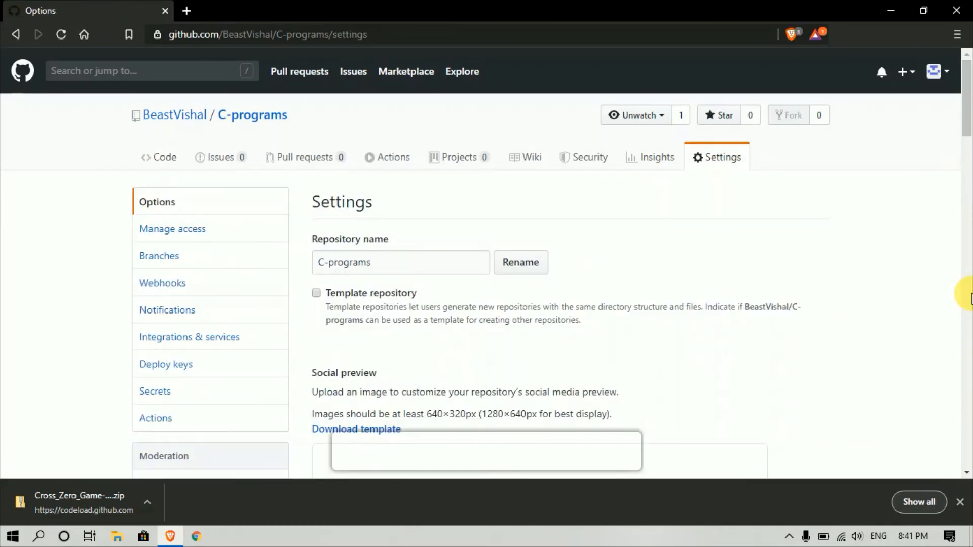
- Dismiss the download notice and scroll the C-programs settings down to the Danger Zone
{"action": "scroll", "coordinate": [970, 299], "scroll_direction": "down", "scroll_amount": 7}
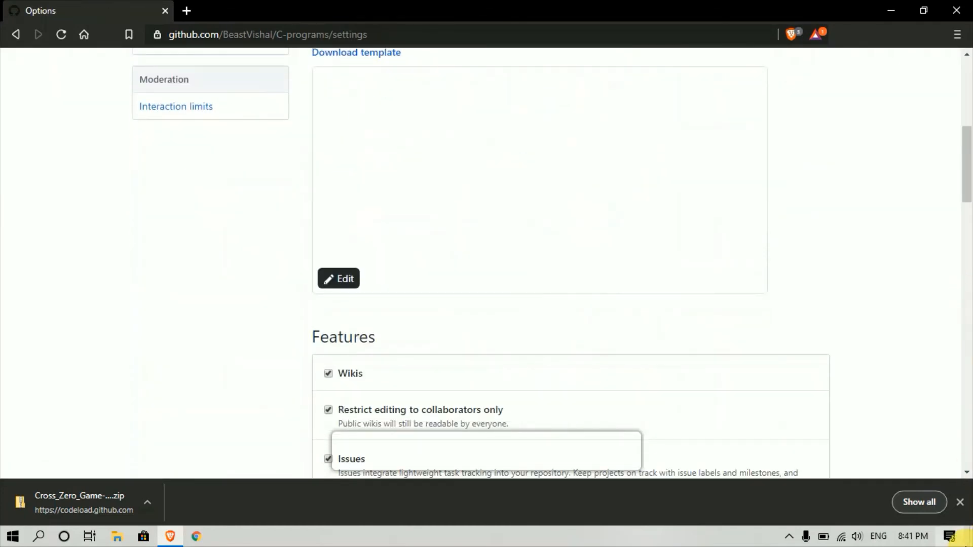
{"action": "left_click", "coordinate": [959, 509]}
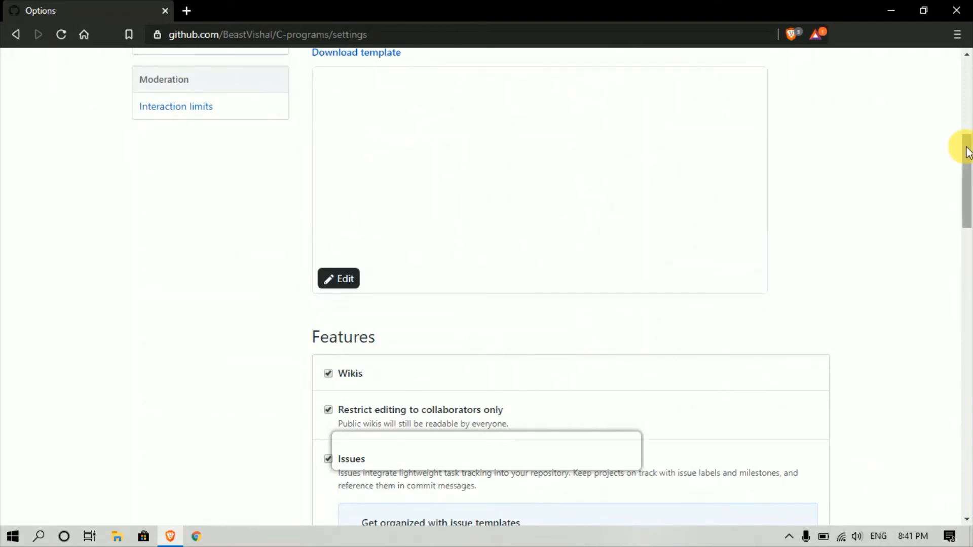
{"action": "scroll", "coordinate": [967, 148], "scroll_direction": "up", "scroll_amount": 4}
{"action": "left_click_drag", "start_coordinate": [967, 126], "coordinate": [922, 449]}
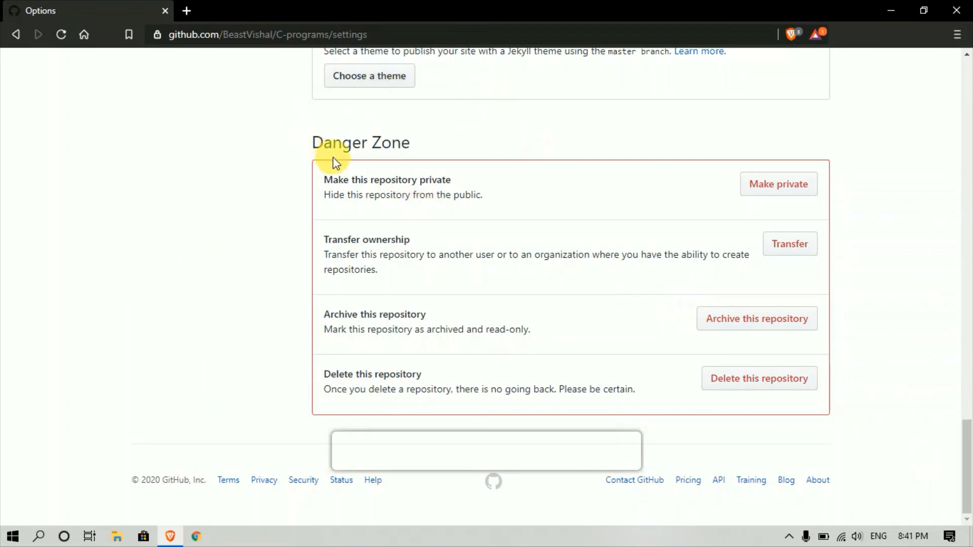
- Delete C-programs, pasting its full repository name into the confirmation box to confirm
{"action": "left_click", "coordinate": [751, 387]}
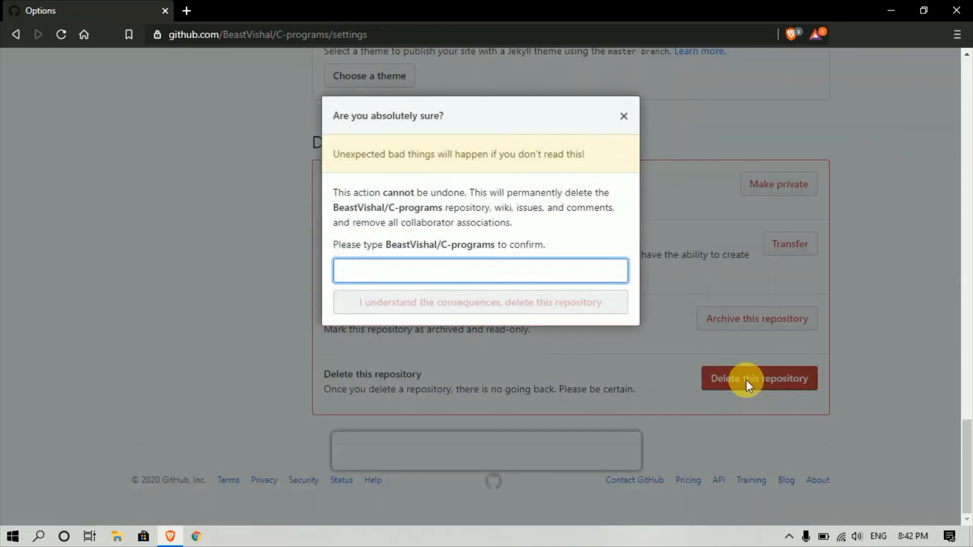
{"action": "left_click", "coordinate": [445, 270]}
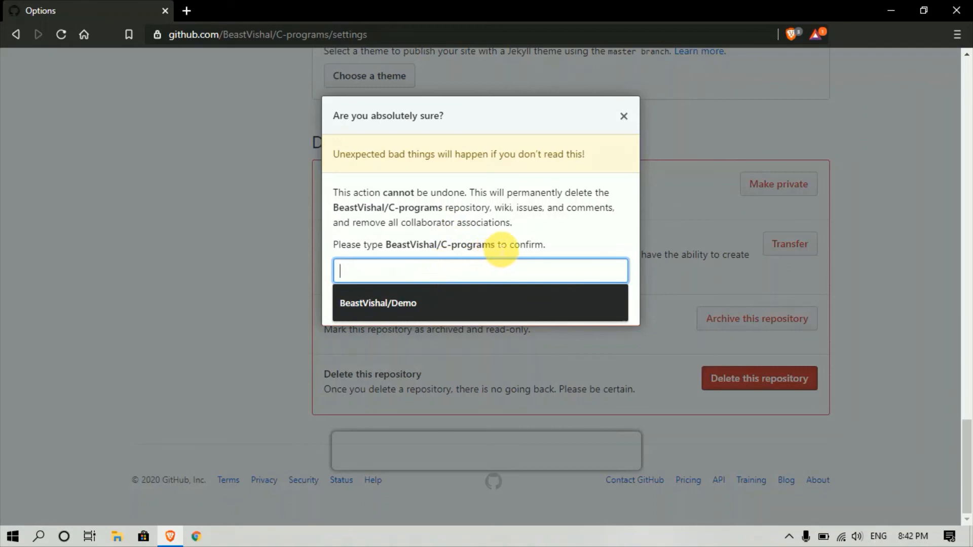
{"action": "left_click_drag", "start_coordinate": [495, 245], "coordinate": [392, 249]}
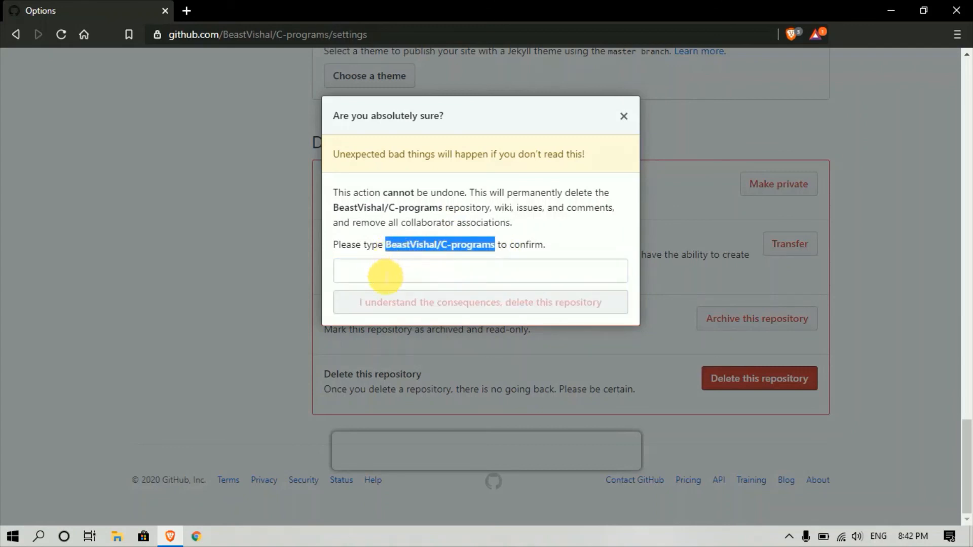
{"action": "left_click", "coordinate": [385, 275]}
{"action": "key", "text": "ctrl+v"}
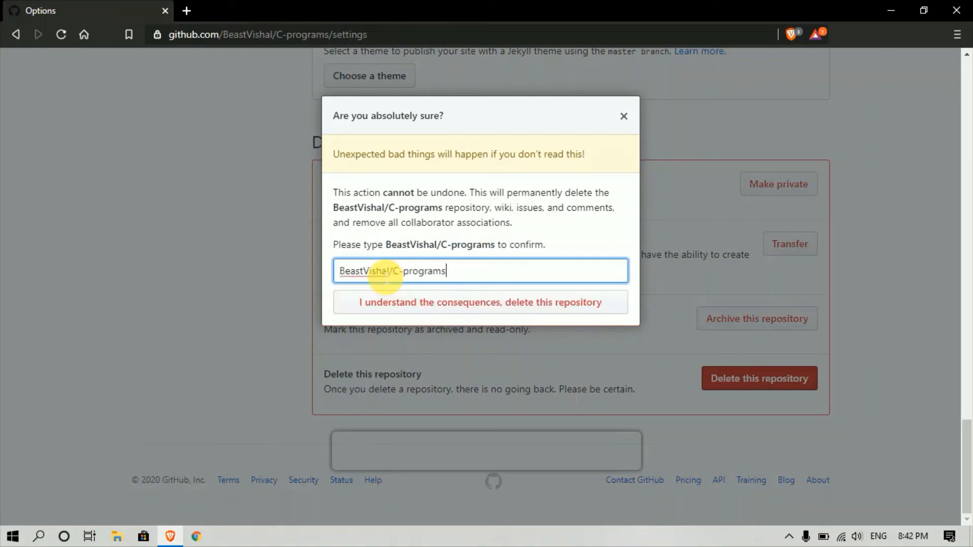
{"action": "left_click", "coordinate": [420, 304]}
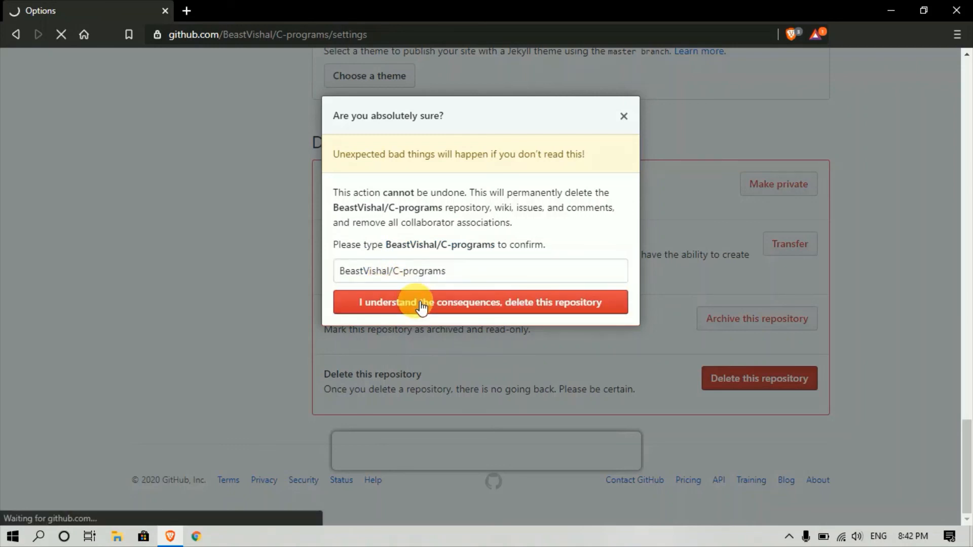